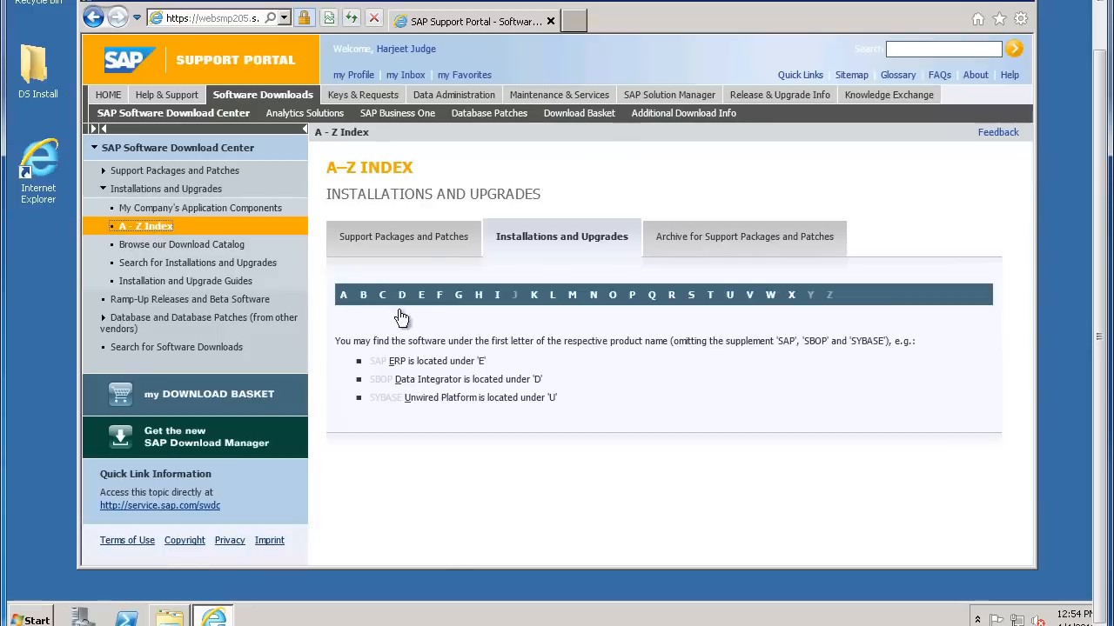
Open the Installation downloads for SBOP DESIGN STUDIO 1.0 from the D section of the Installations and Upgrades index
click(404, 296)
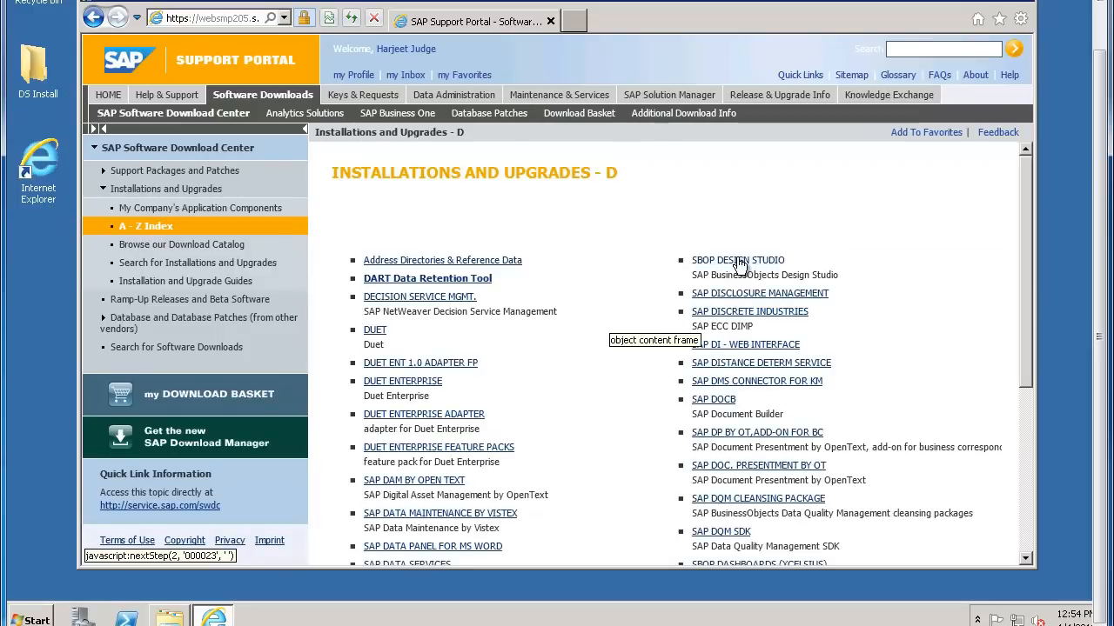
click(739, 263)
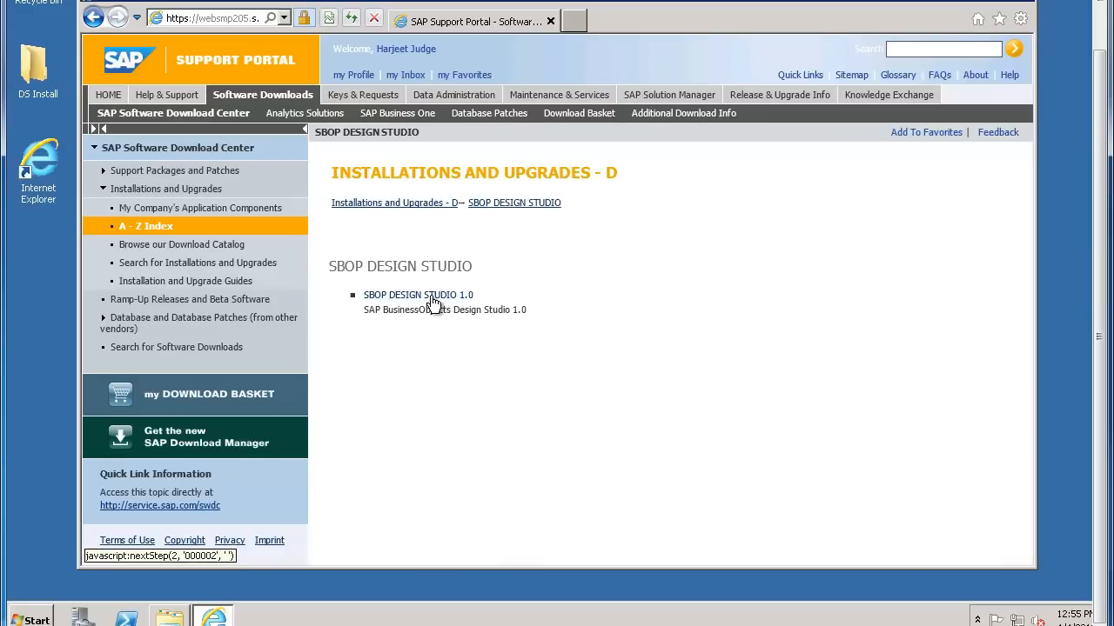
click(441, 302)
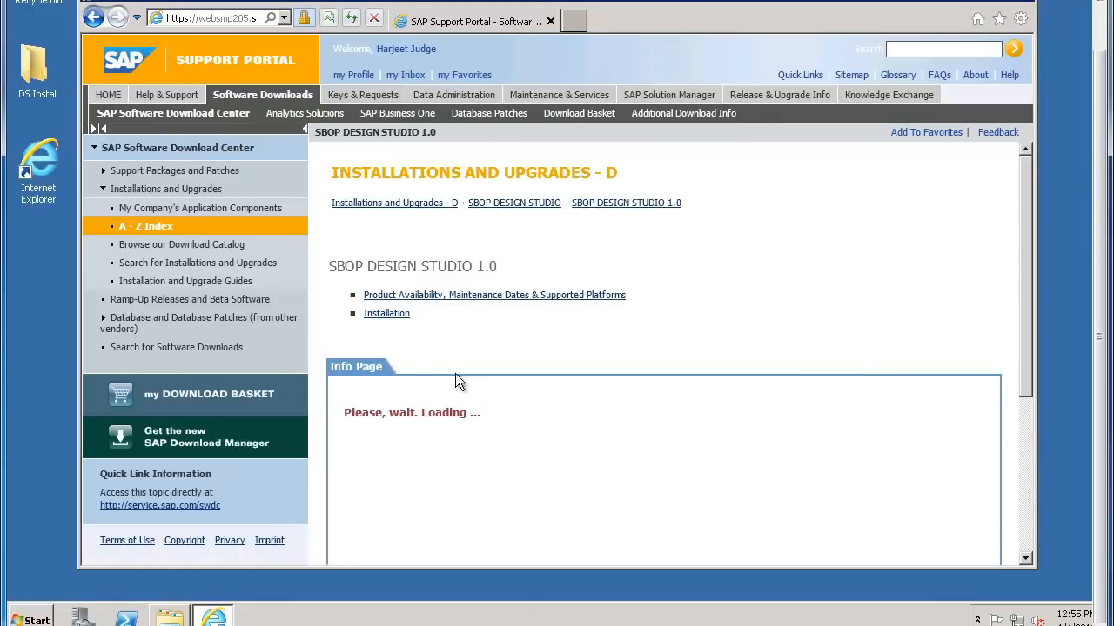
click(386, 316)
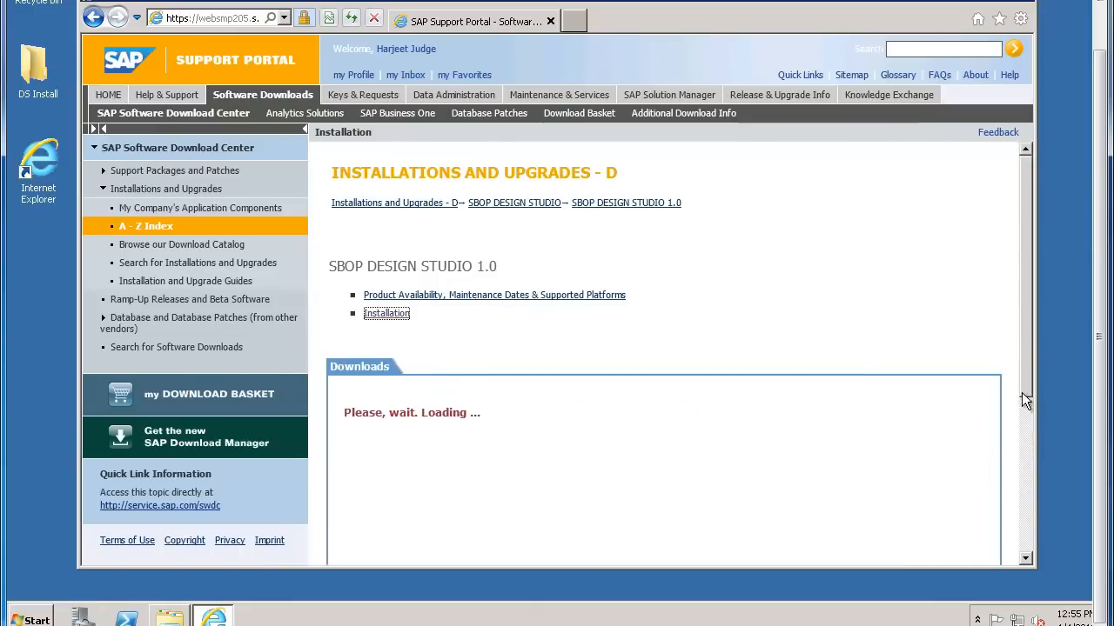
drag(1024, 406, 1020, 477)
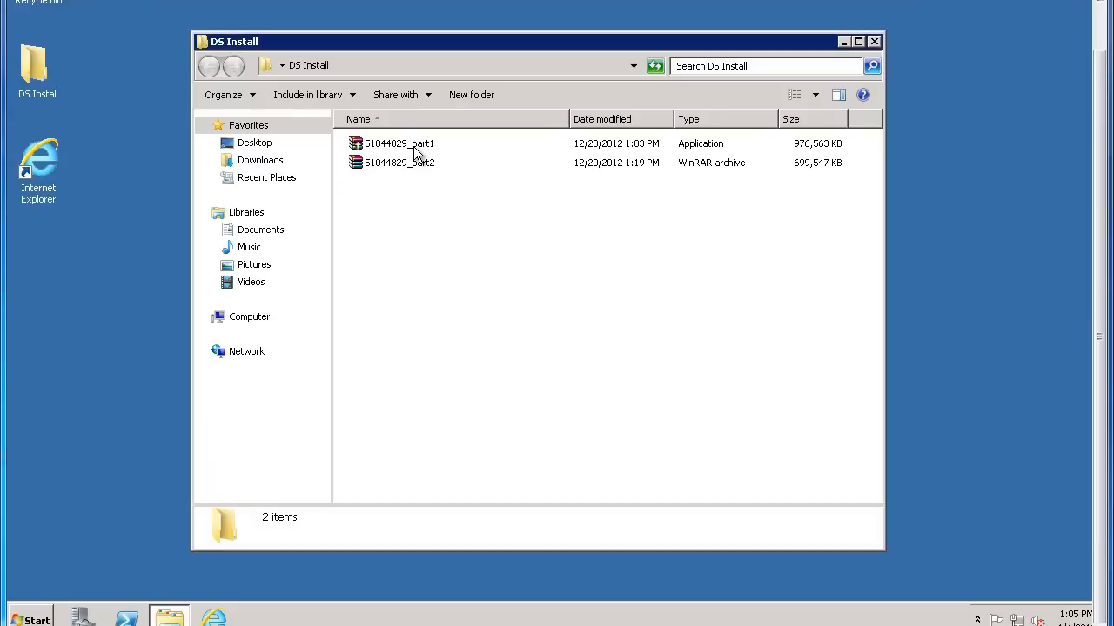
Extract the 51044829_part1 self-extracting archive directly into the DS Install folder
click(415, 151)
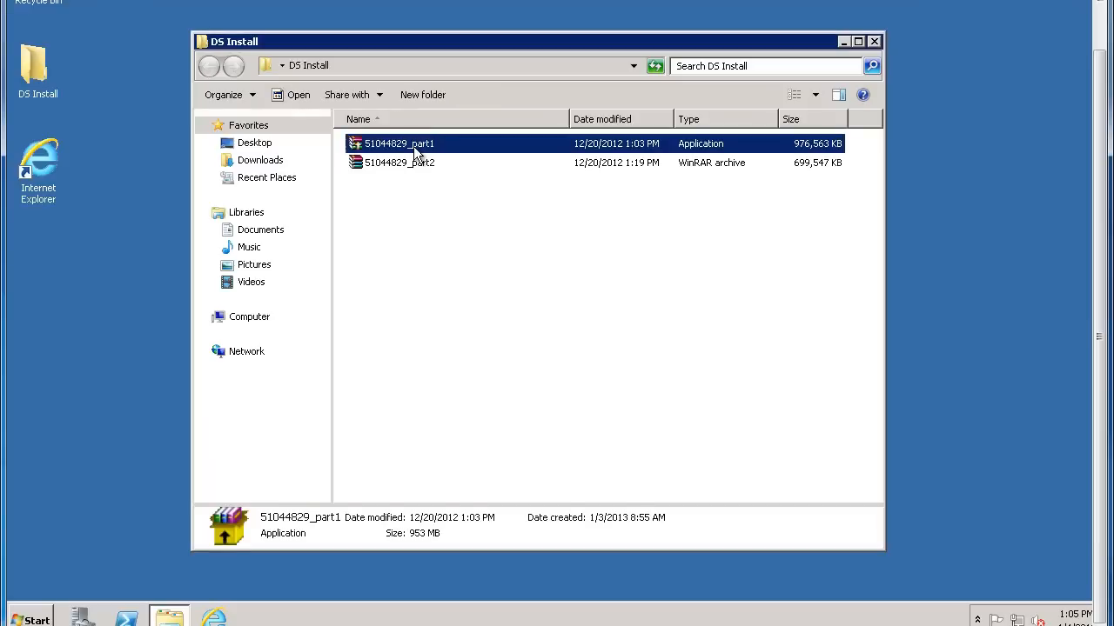
right_click(414, 152)
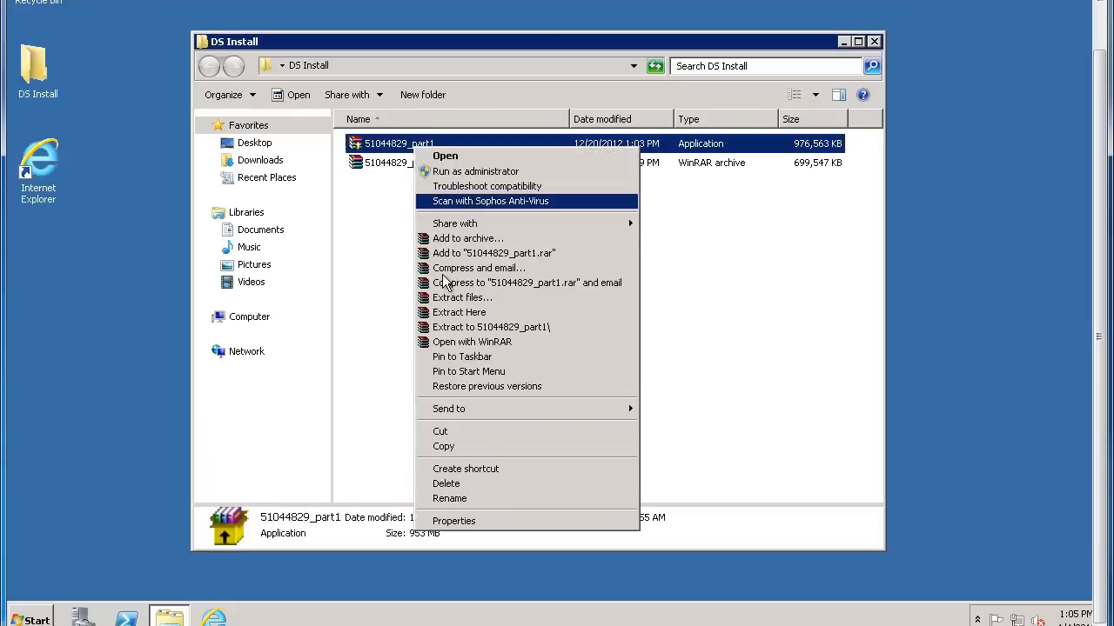
click(452, 312)
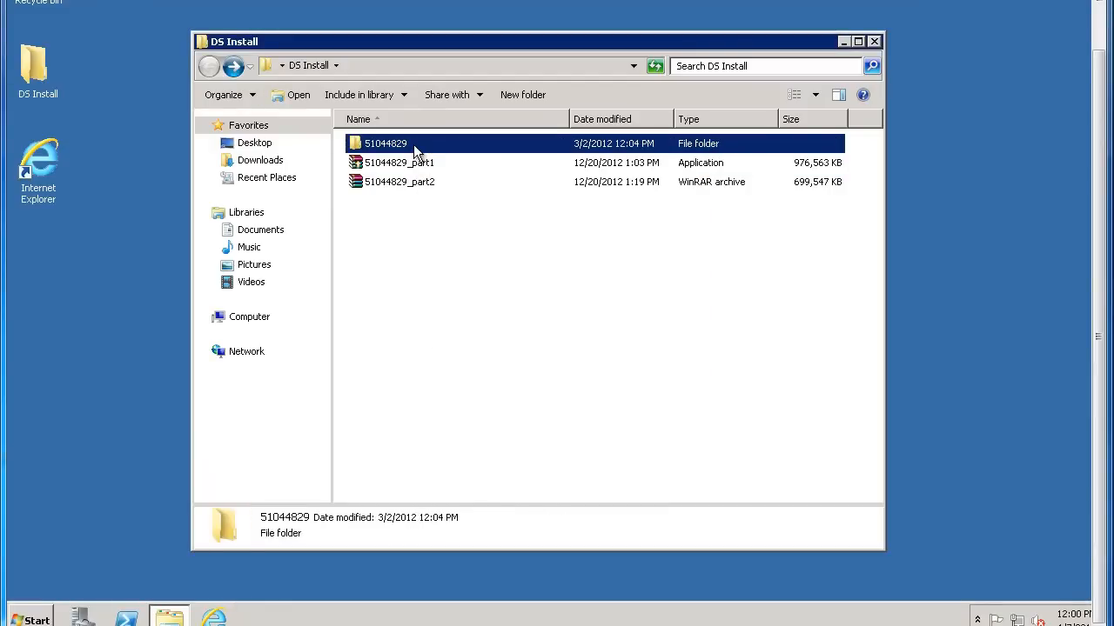
Launch the setup application in the DS_BIP_ADD_ON_10_WINDOWS_X64 folder under 51044829 and DATA_UNITS
double_click(414, 151)
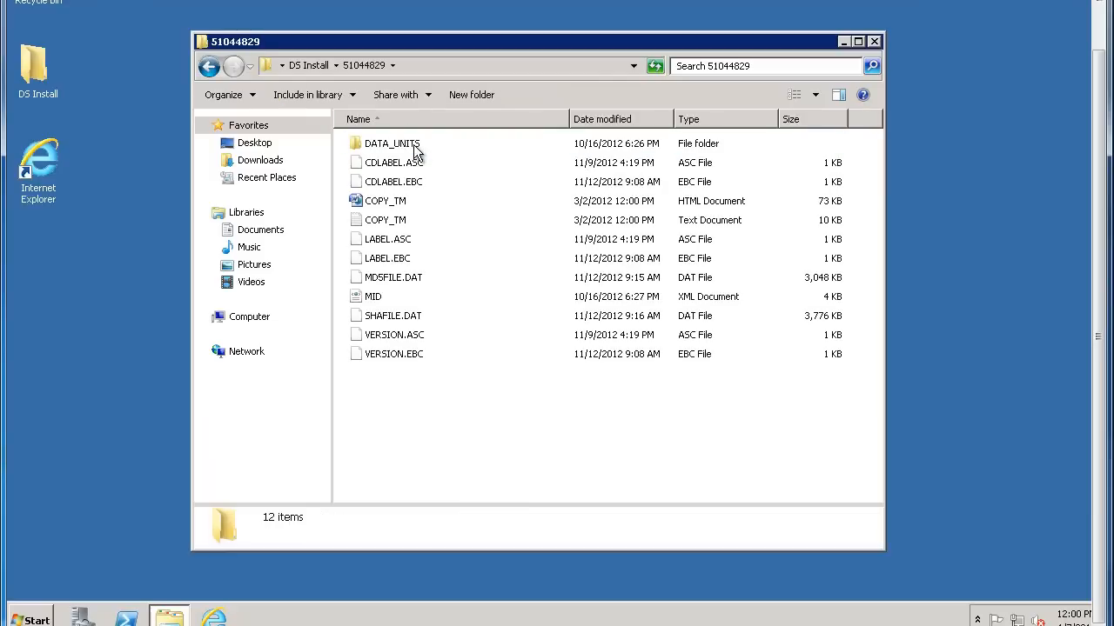
double_click(392, 144)
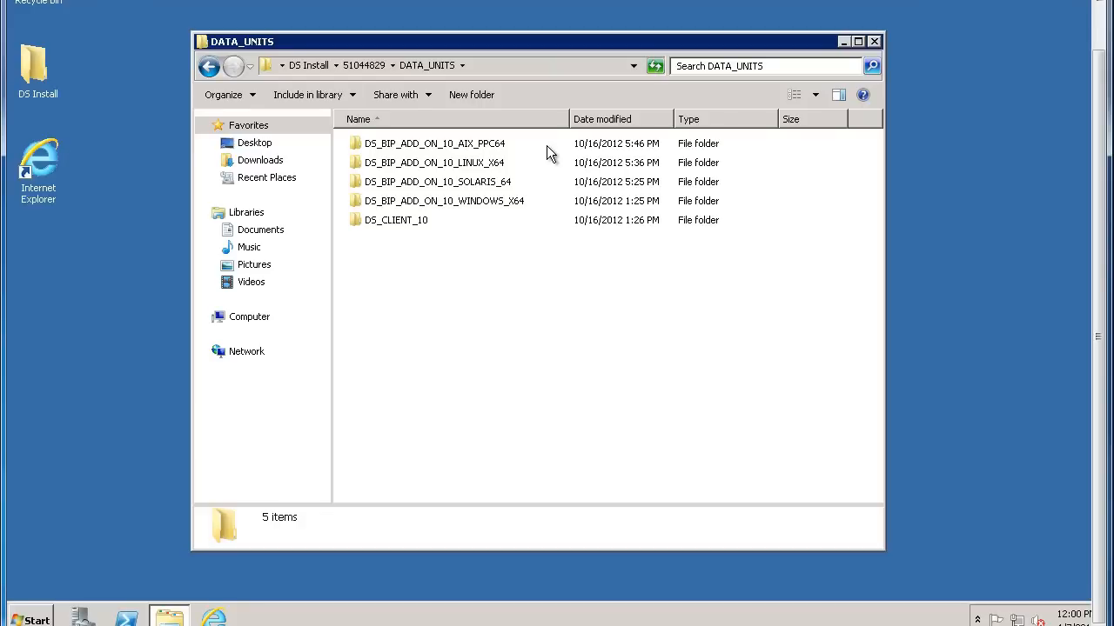
click(417, 226)
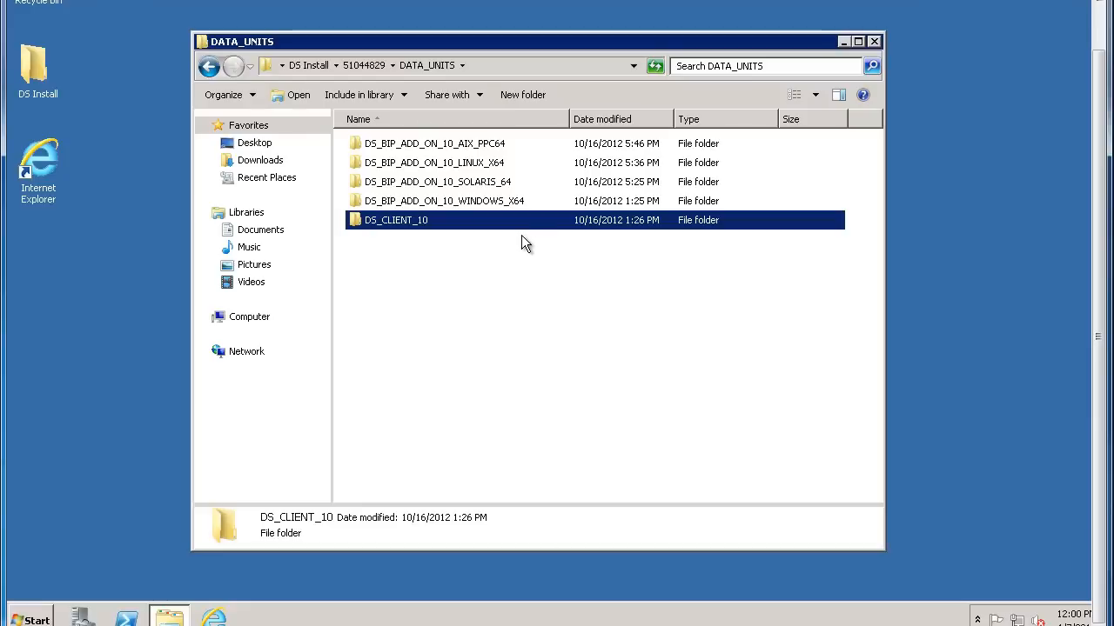
double_click(480, 202)
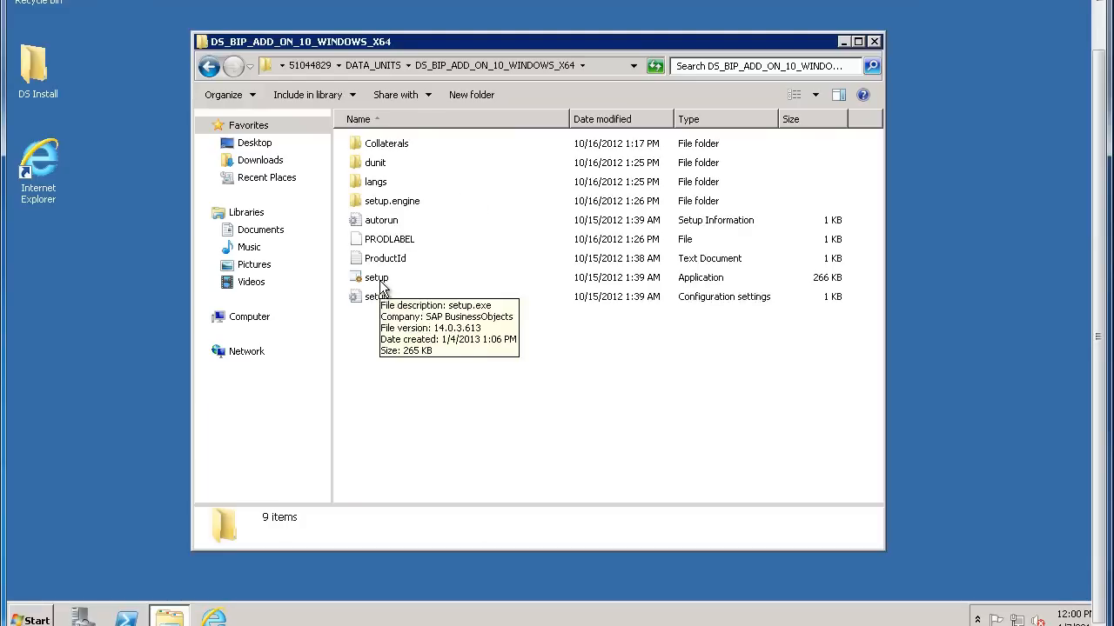
double_click(380, 279)
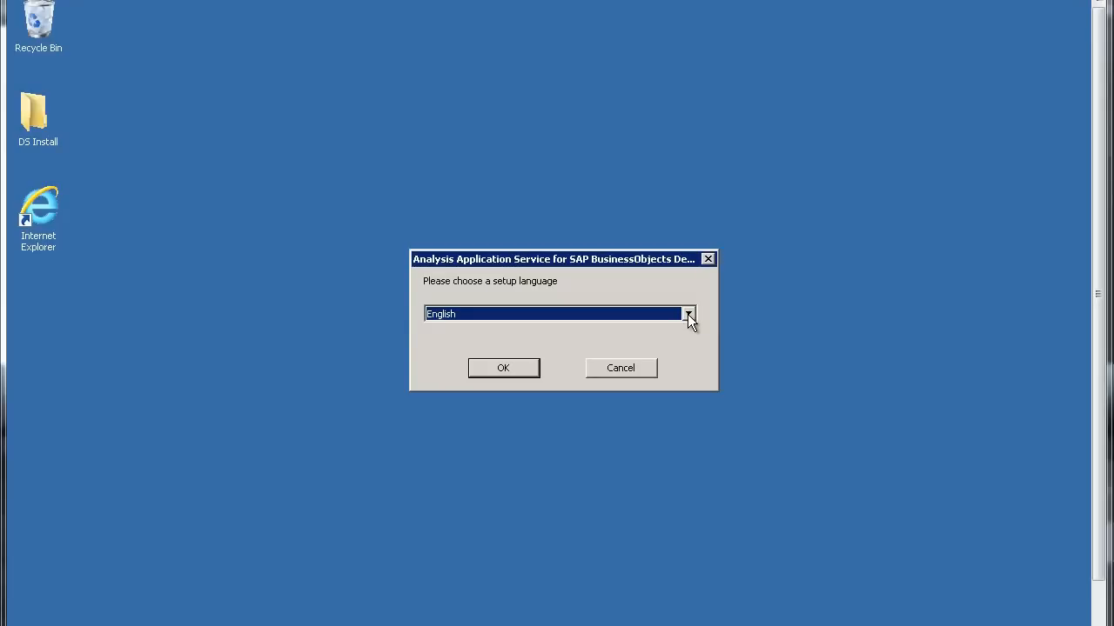
Look through the available setup languages and confirm English as the setup language
click(687, 315)
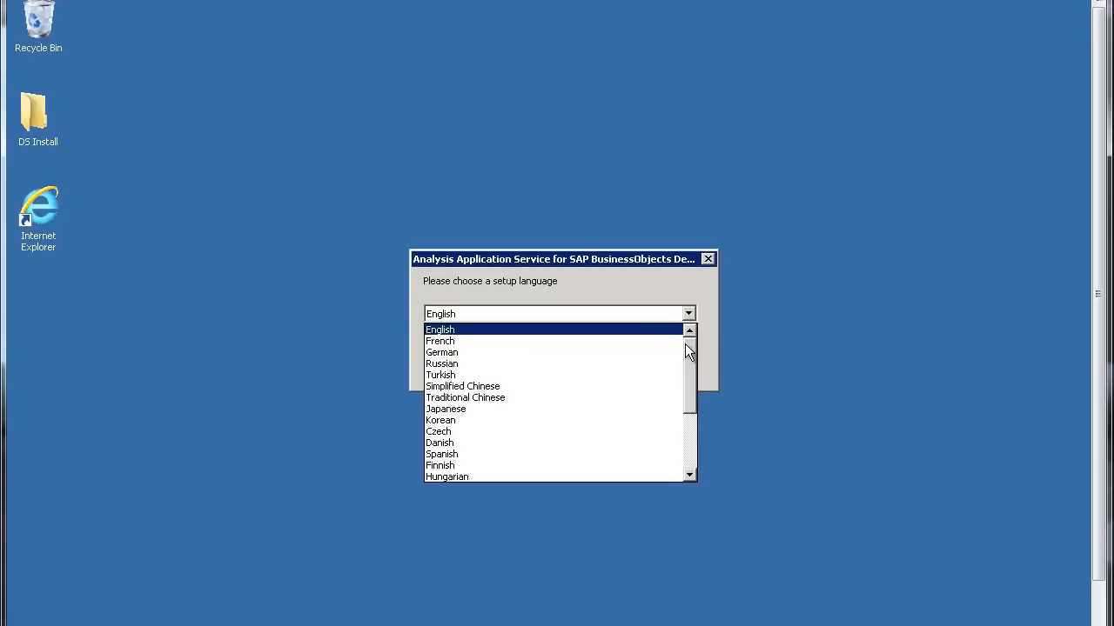
drag(688, 351, 685, 466)
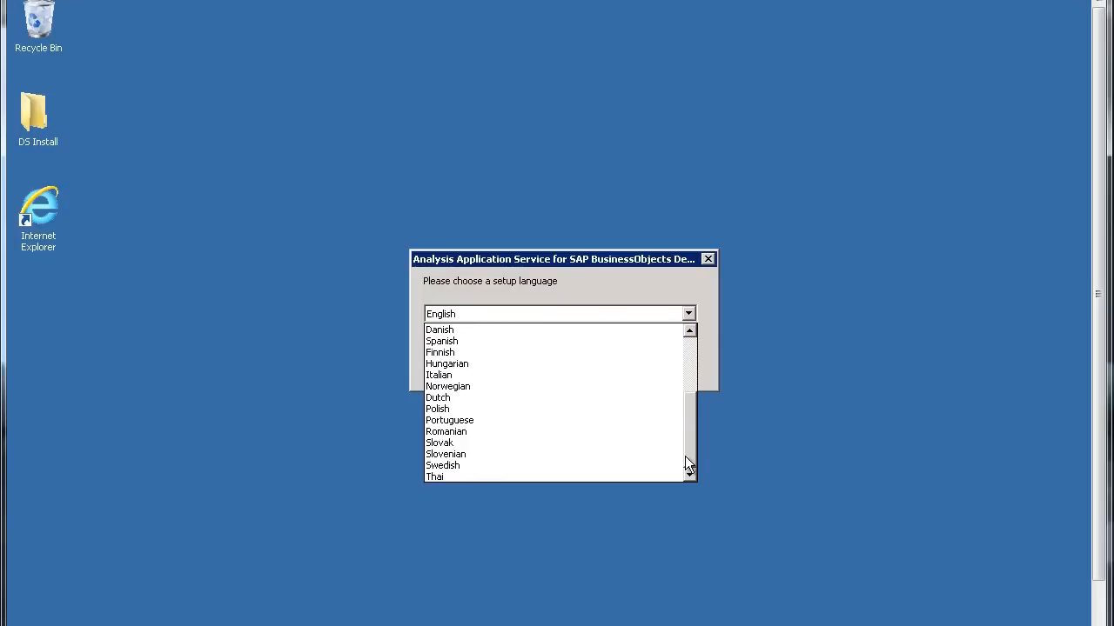
drag(687, 392, 690, 331)
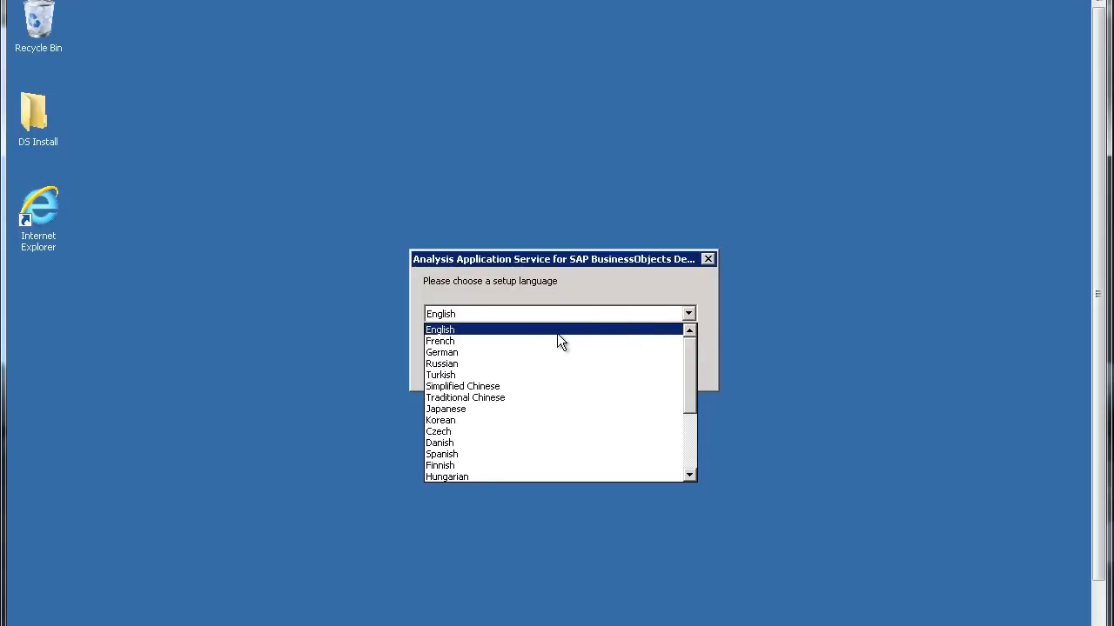
click(494, 332)
click(504, 374)
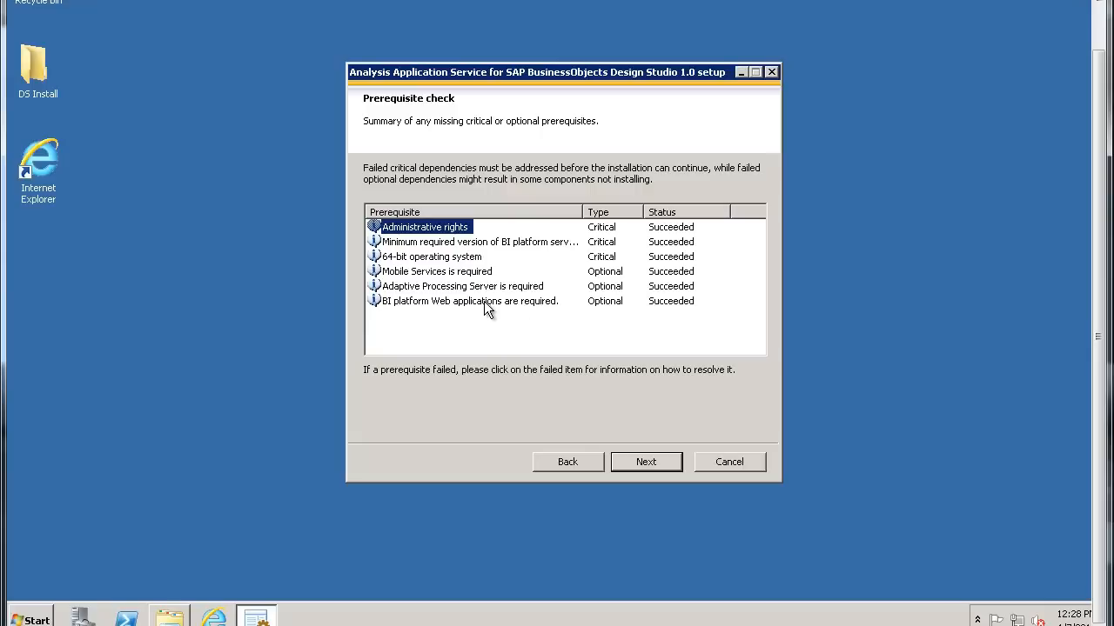
Review the Mobile Services prerequisite, and proceed past the prerequisite check and the welcome page
click(437, 275)
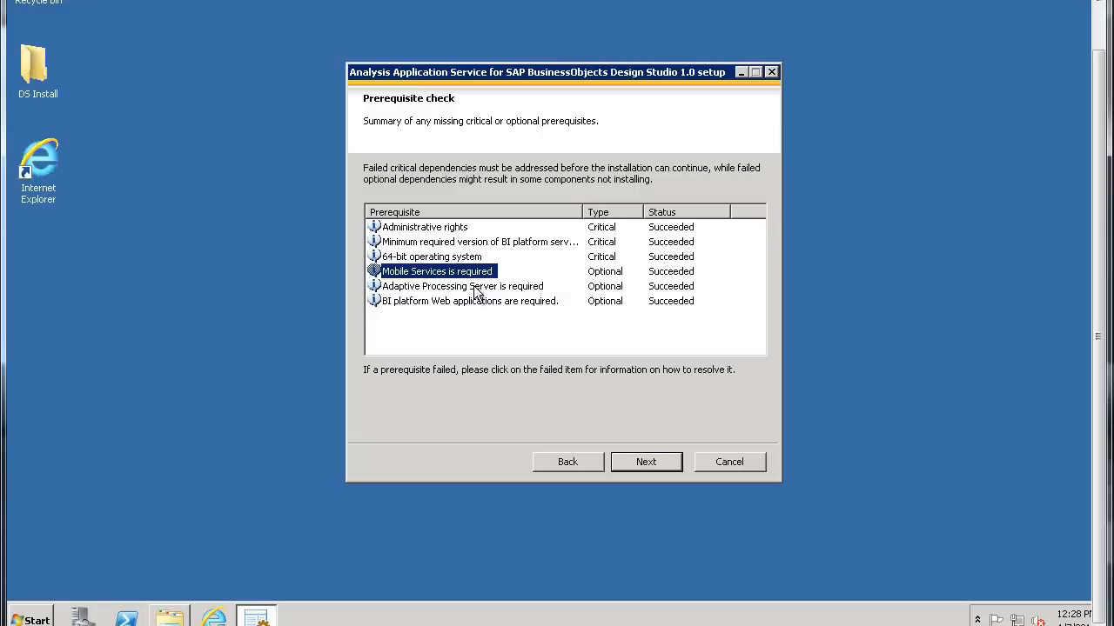
click(650, 462)
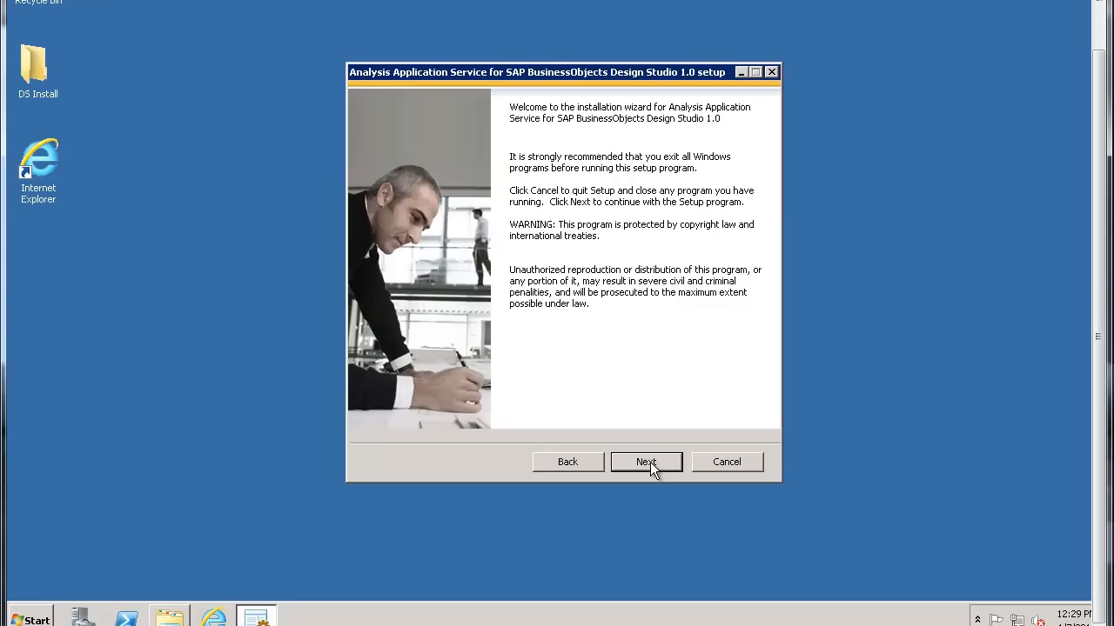
click(650, 462)
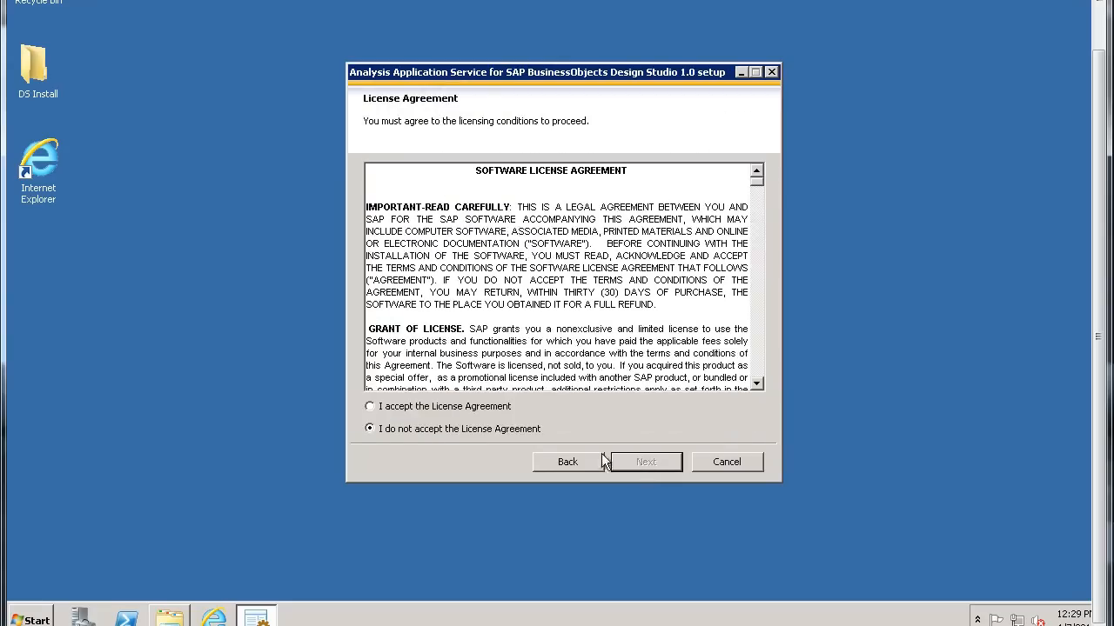
Accept the License Agreement and continue with all Full Installation features selected
click(399, 405)
click(653, 464)
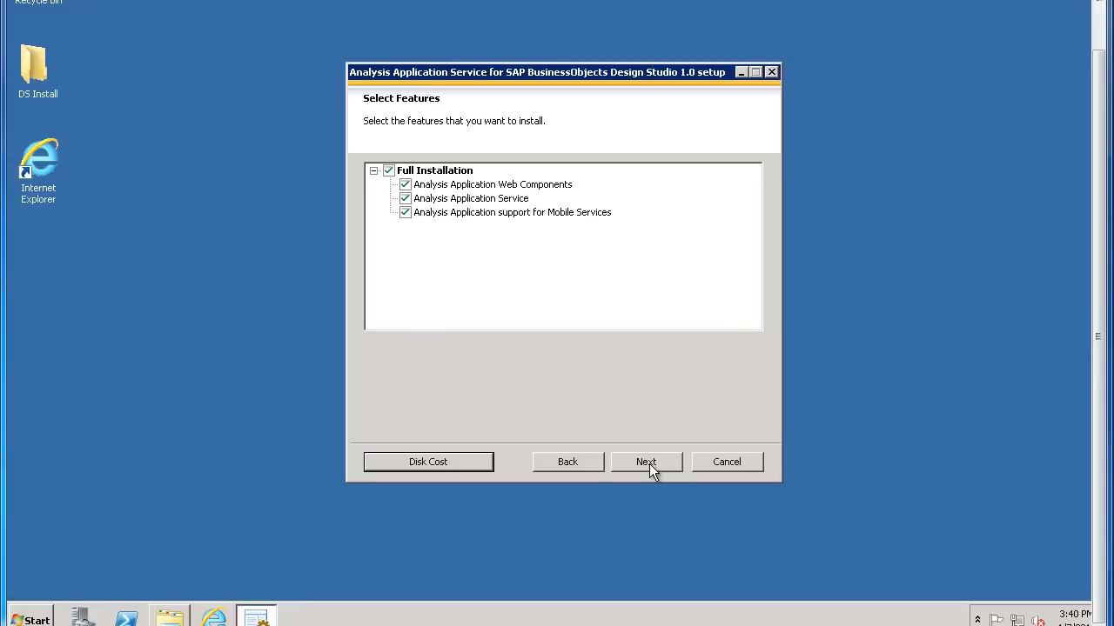
click(649, 464)
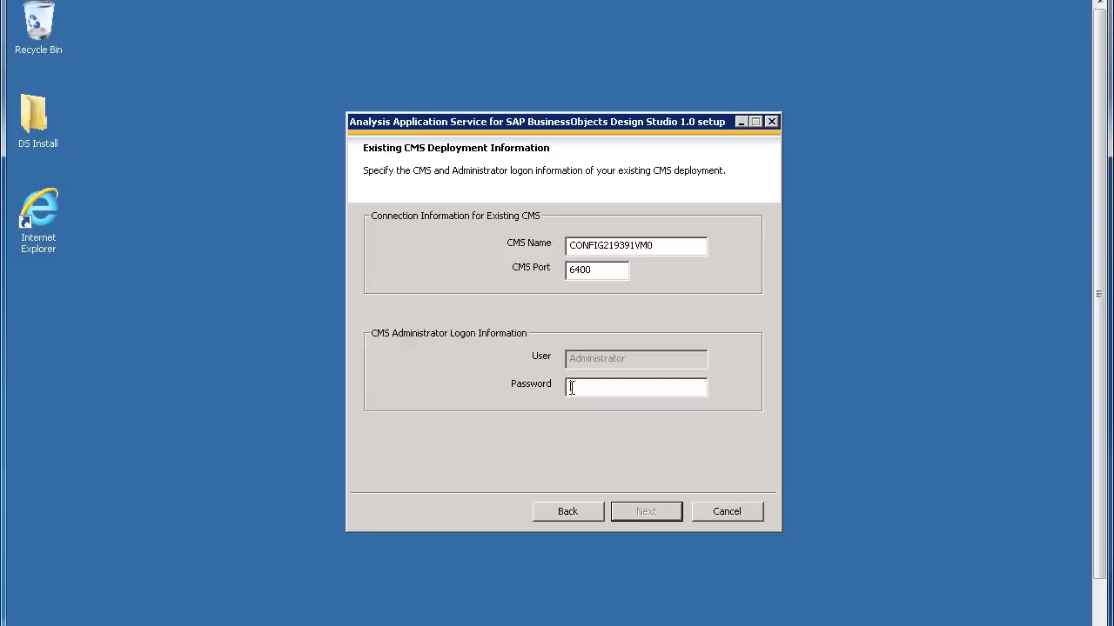
Enter the CMS administrator password for the existing CMS deployment and proceed with the installation
text(**********)
click(644, 511)
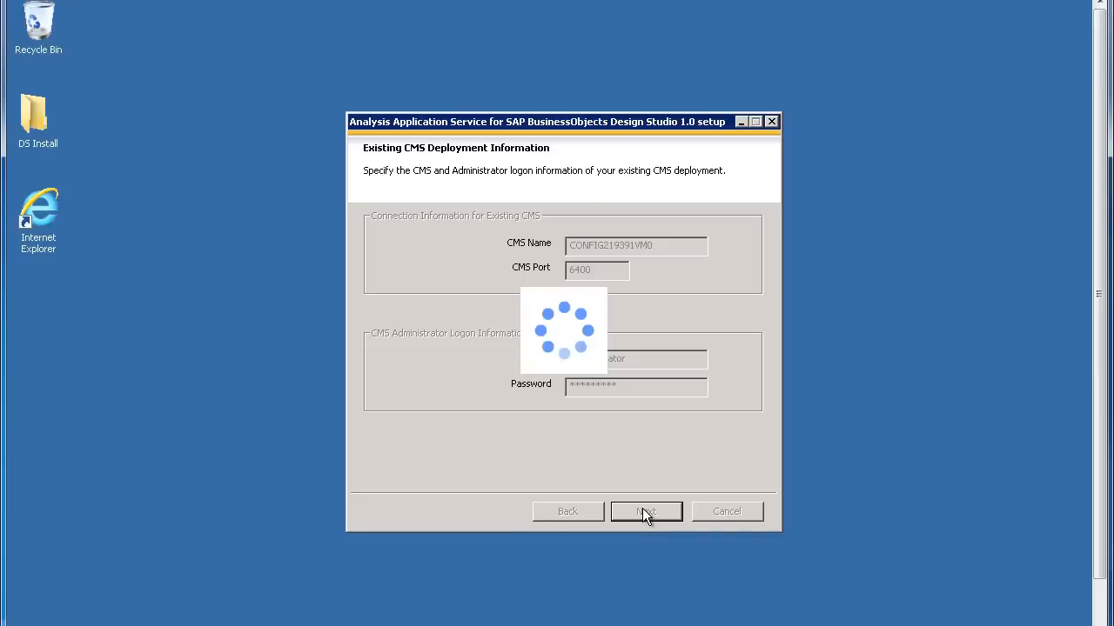
click(644, 512)
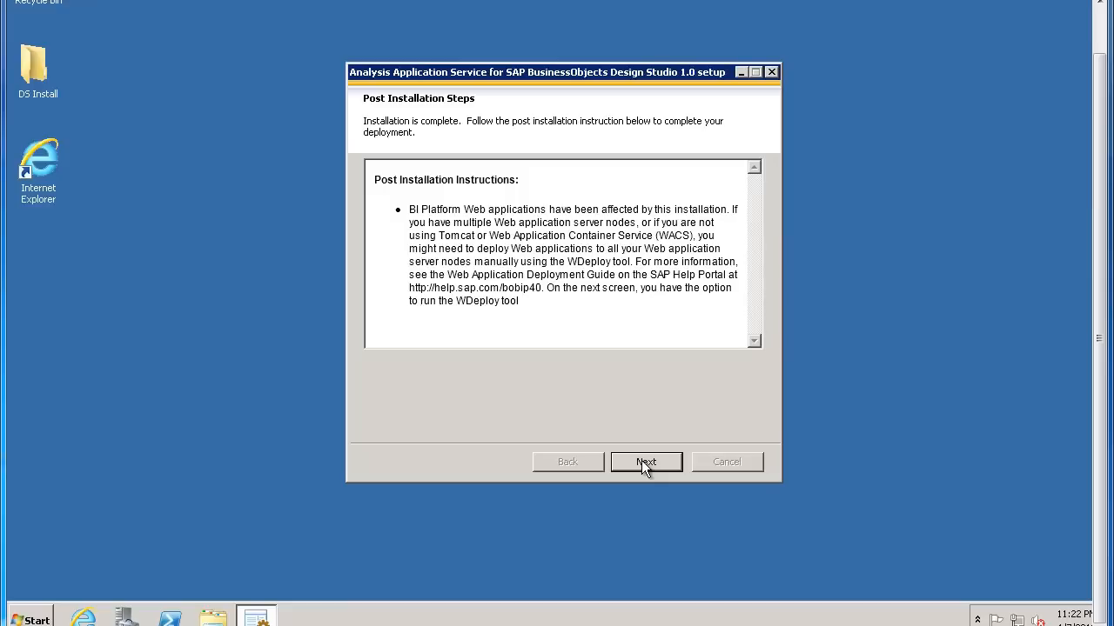
Continue past the post-installation instructions and finish the setup without launching the WDeploy tool
click(643, 462)
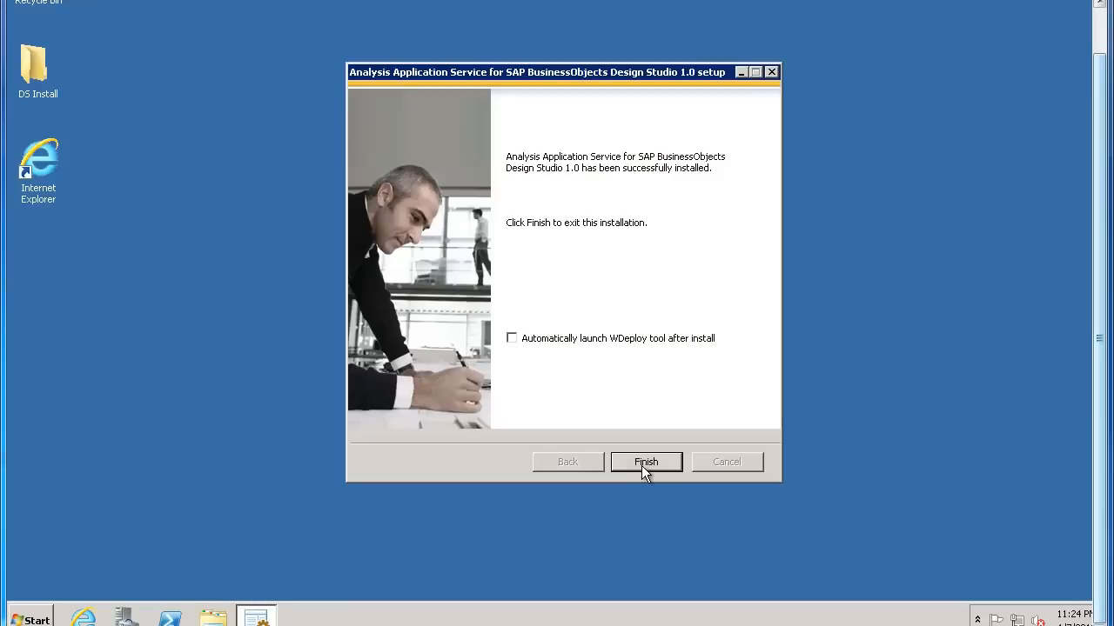
click(643, 466)
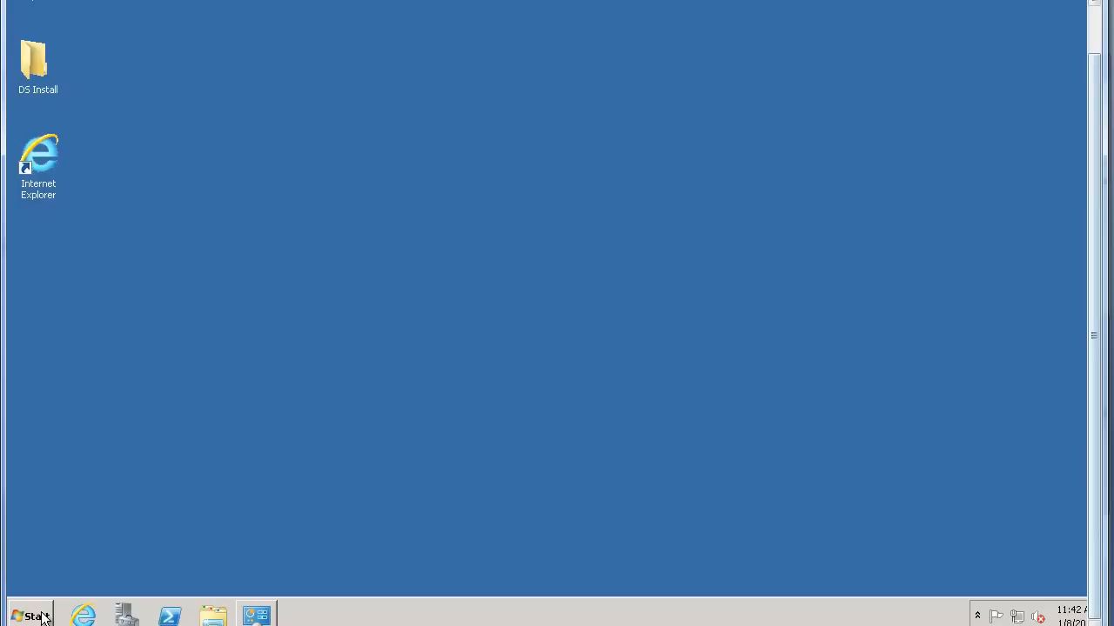
Open Programs and Features in the Control Panel to check the installed programs
click(41, 615)
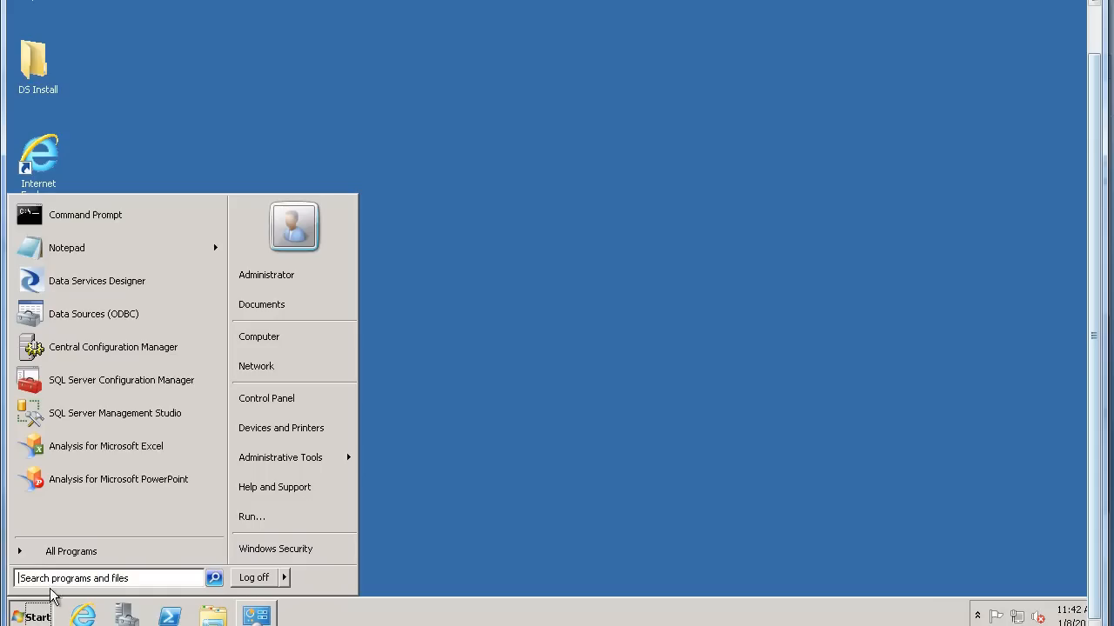
click(278, 405)
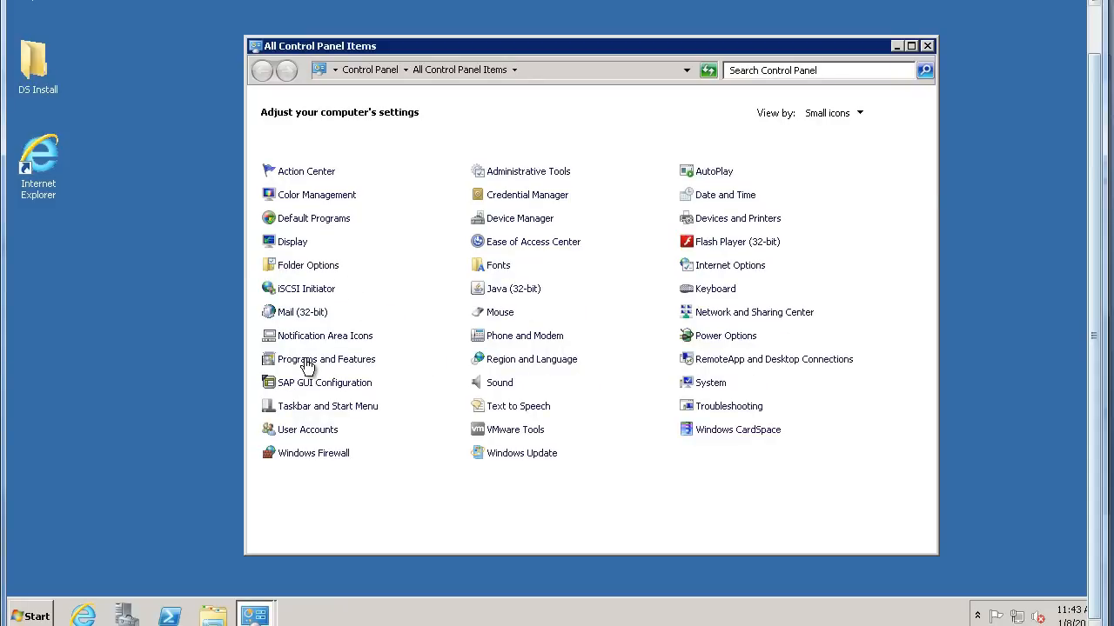
click(307, 360)
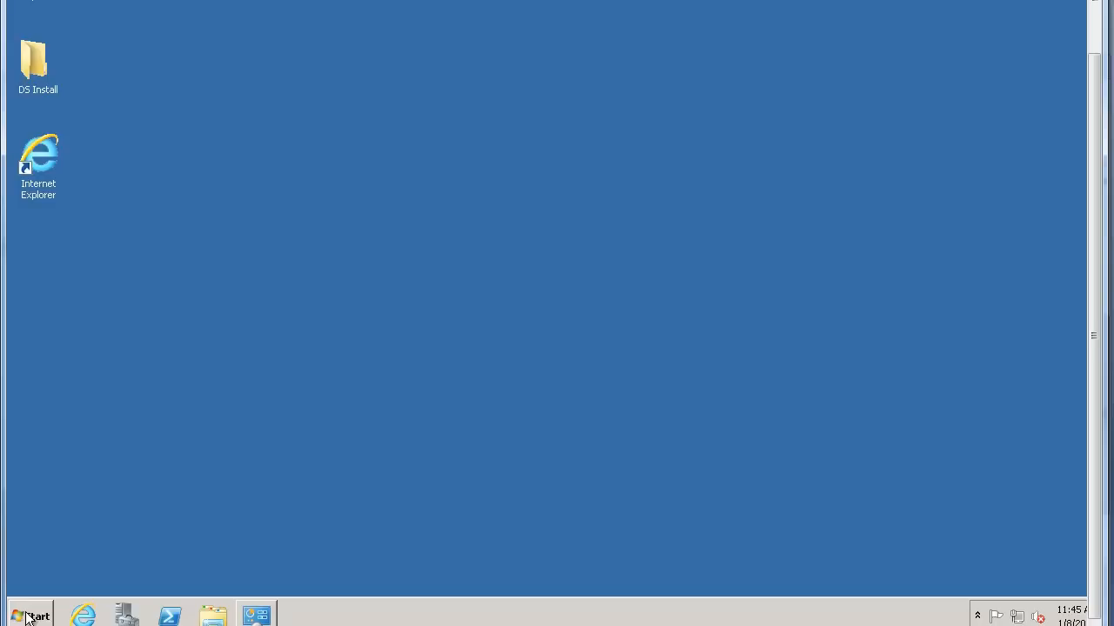
click(82, 614)
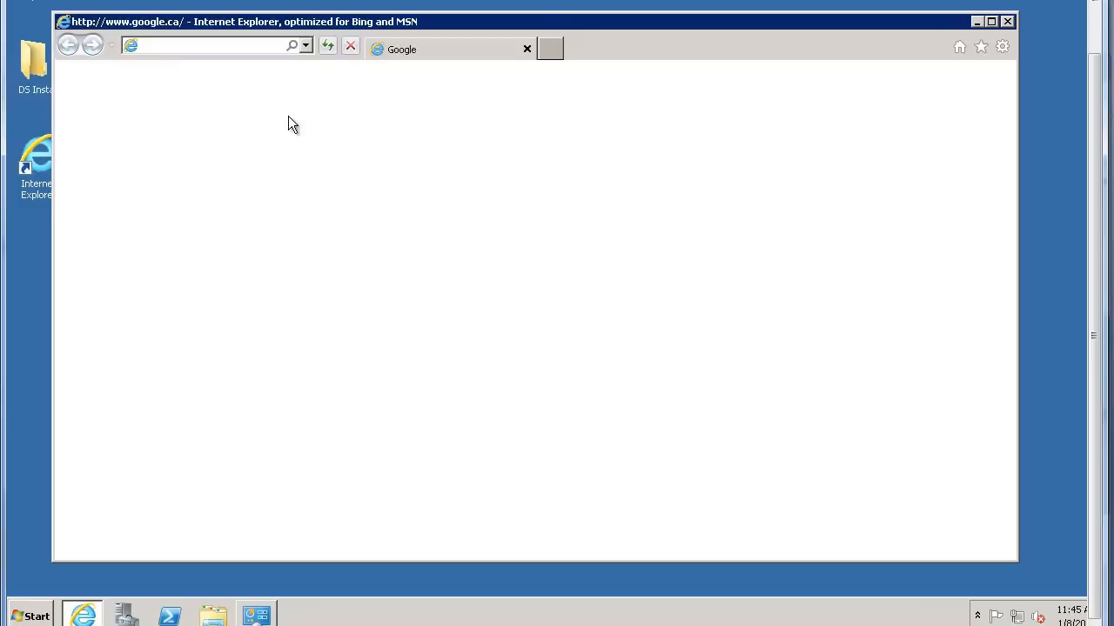
click(306, 46)
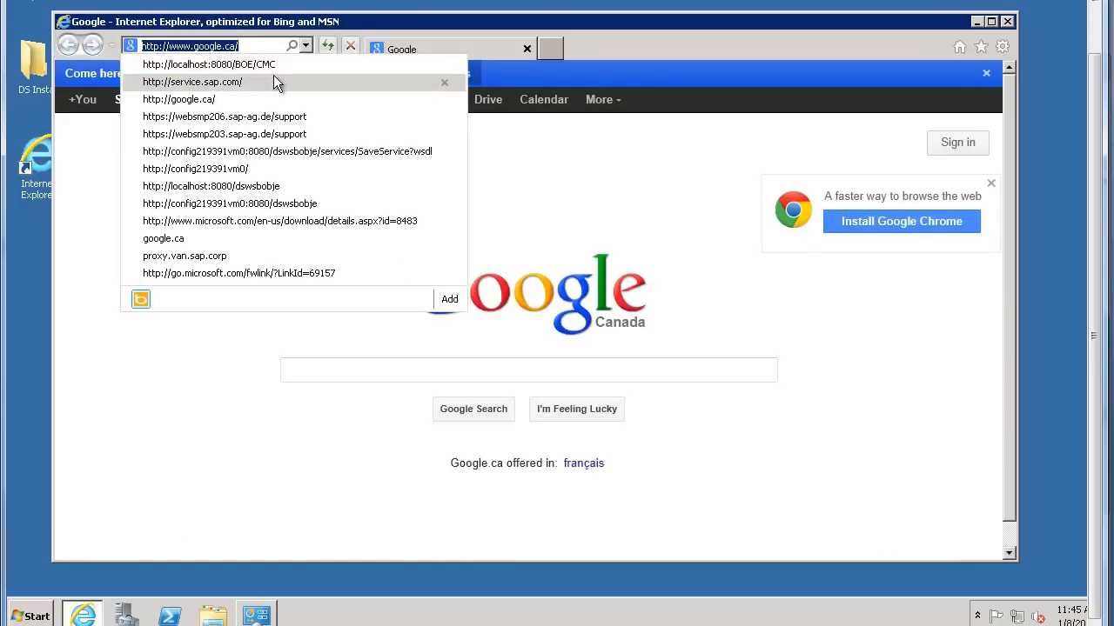
click(266, 64)
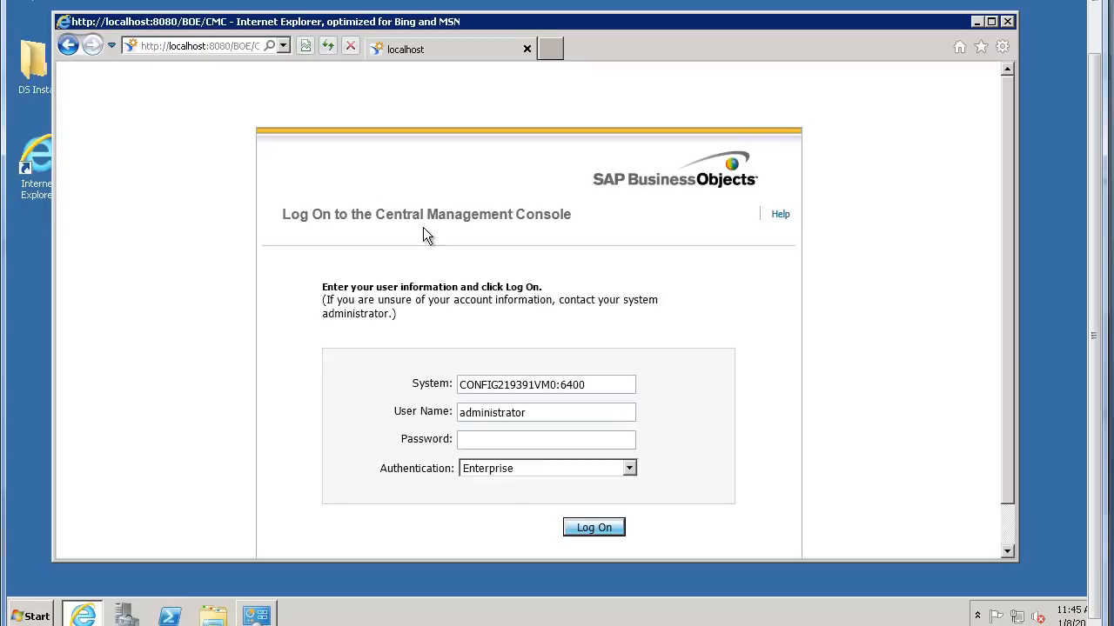
text(•••••••••)
key(Return)
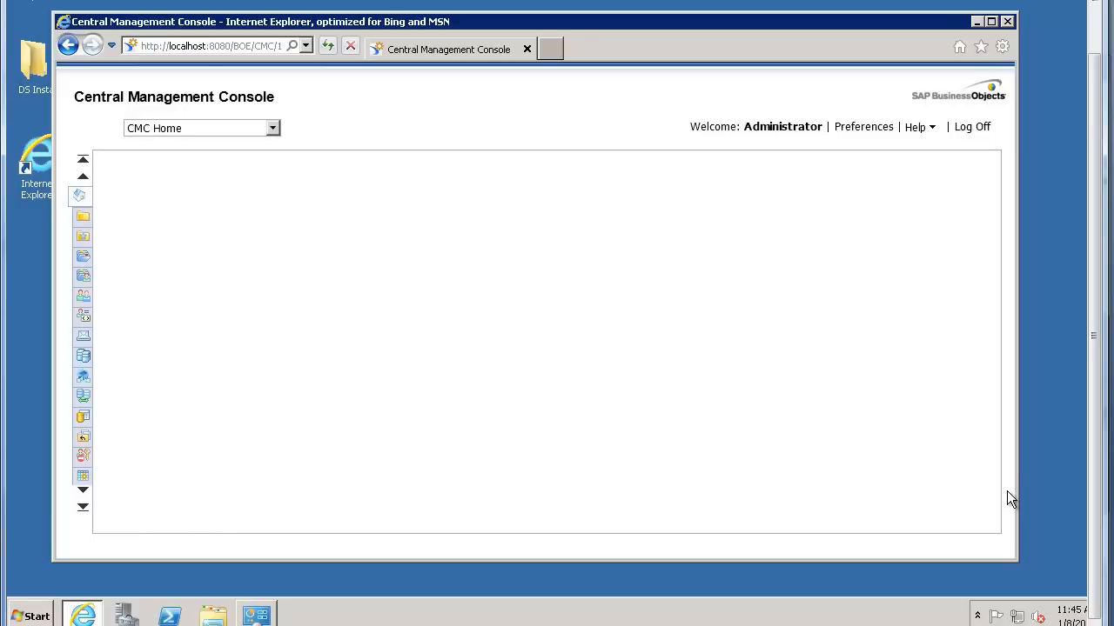
Display the Servers List in the Servers area of the Central Management Console
click(177, 348)
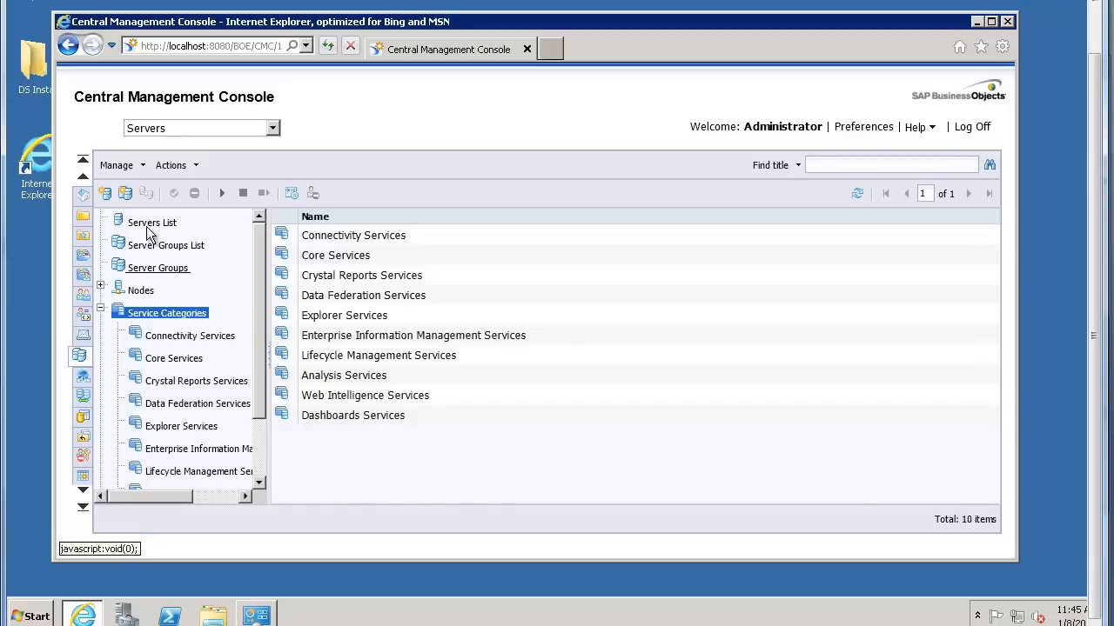
click(150, 223)
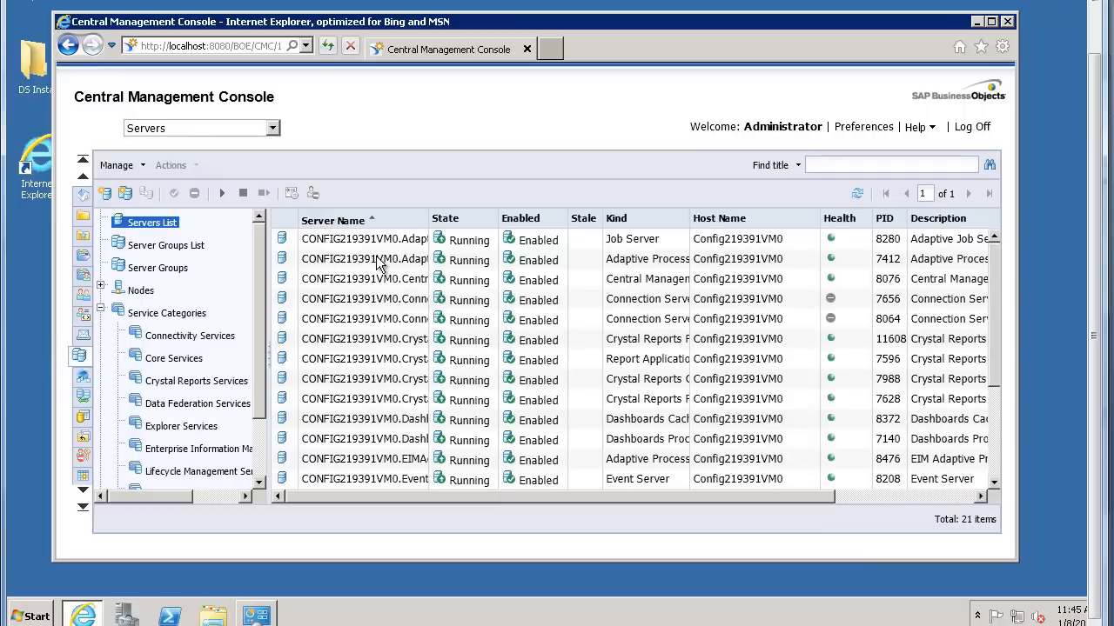
Open the common services editor for the AdaptiveProcessingServer in the Servers List
click(377, 261)
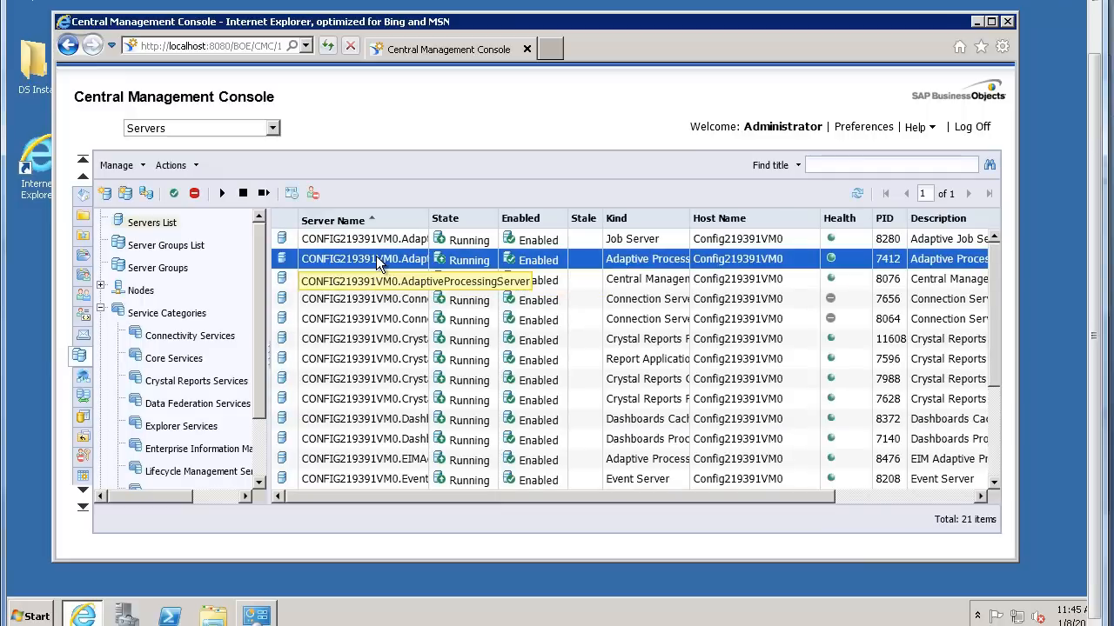
right_click(377, 260)
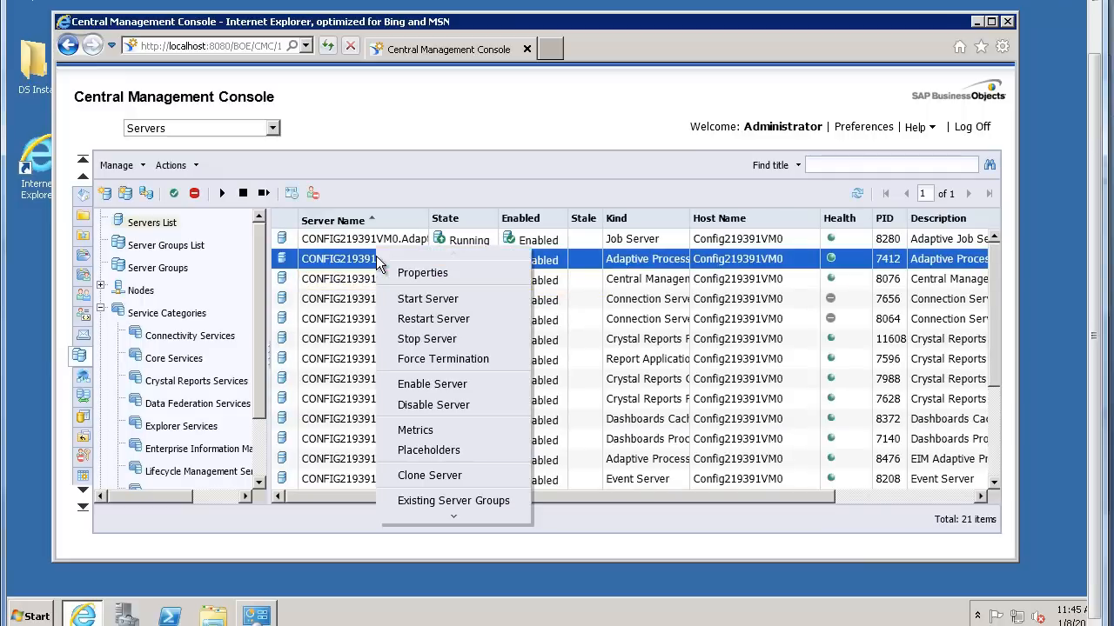
mouse_move(448, 522)
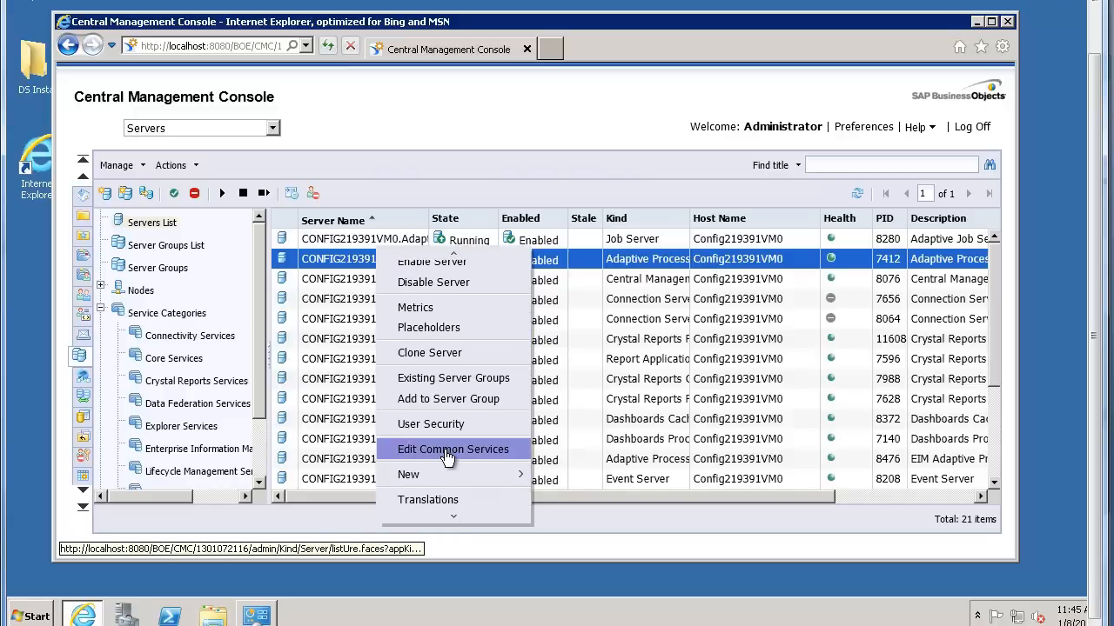
click(446, 455)
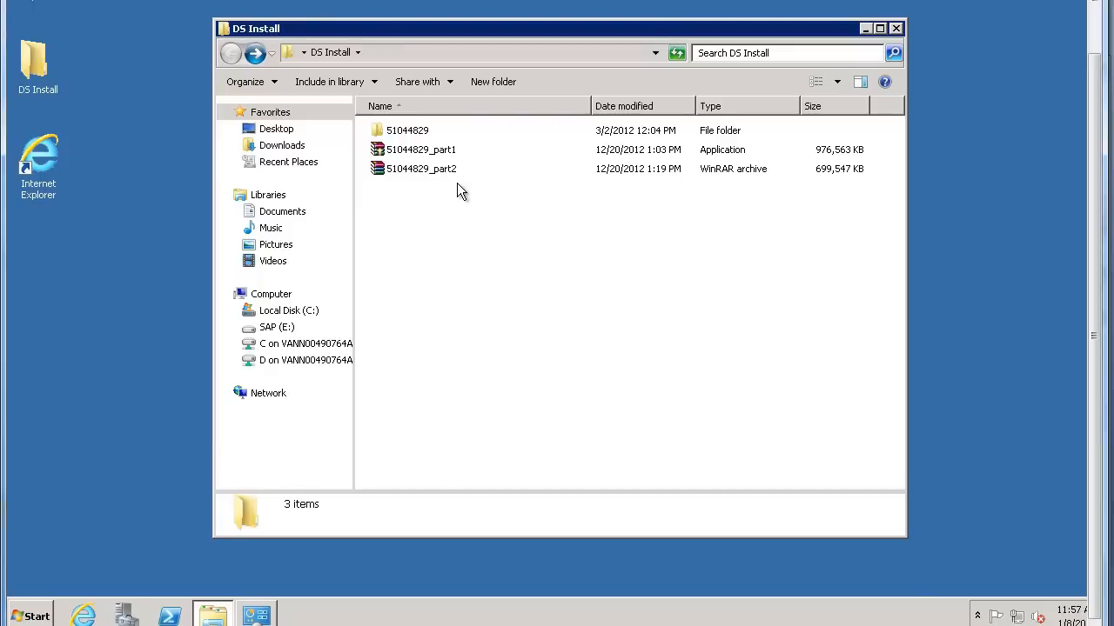
Switch to the DS Install folder and run SetupAll from 51044829\DATA_UNITS\DS_CLIENT_10
double_click(417, 138)
double_click(417, 137)
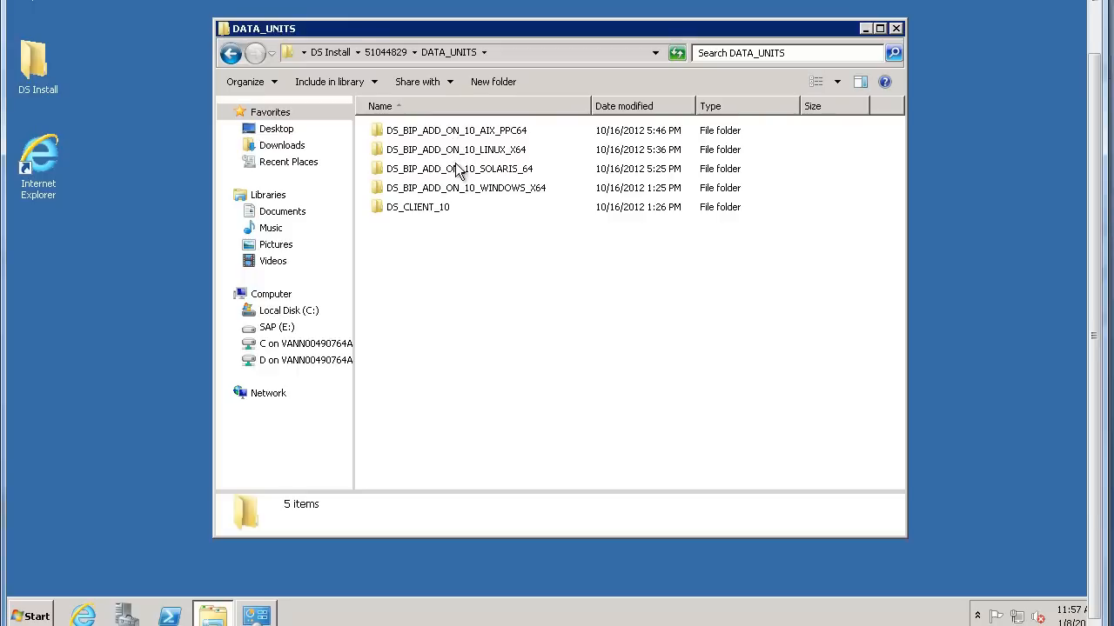
double_click(439, 214)
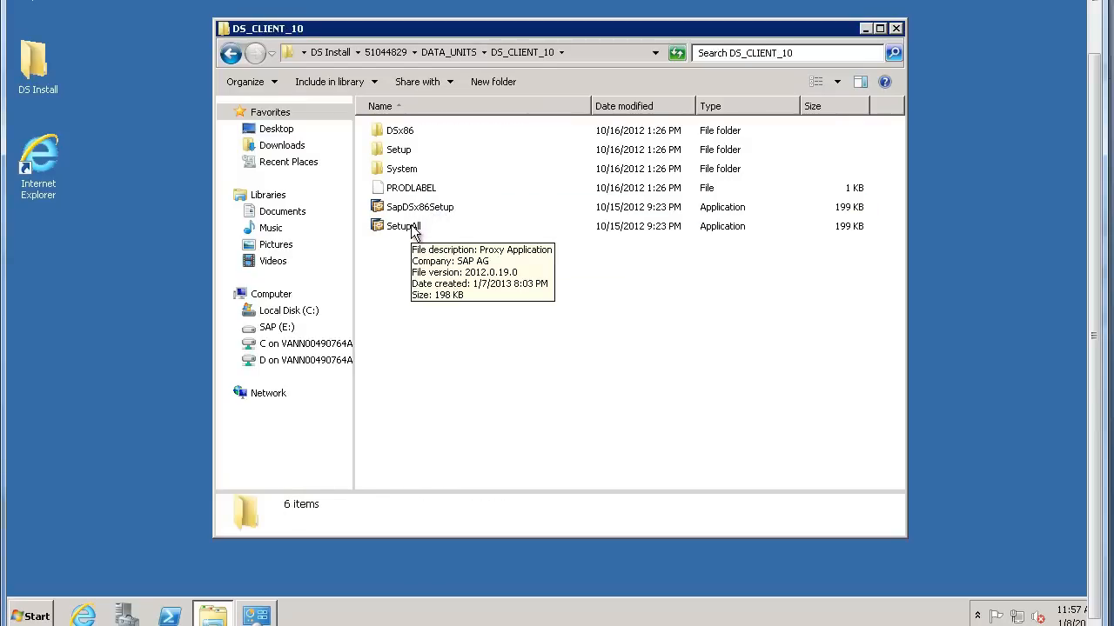
double_click(413, 228)
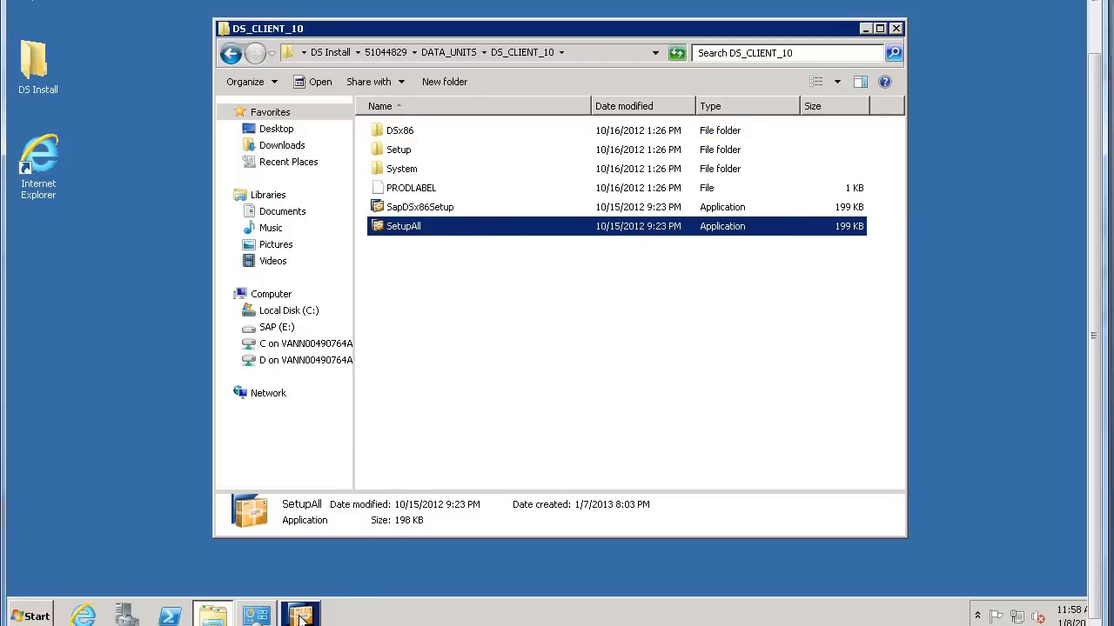
Install SAP BusinessObjects Design Studio with the front-end installer, keeping the default target directory, and close the installer when it completes
click(730, 456)
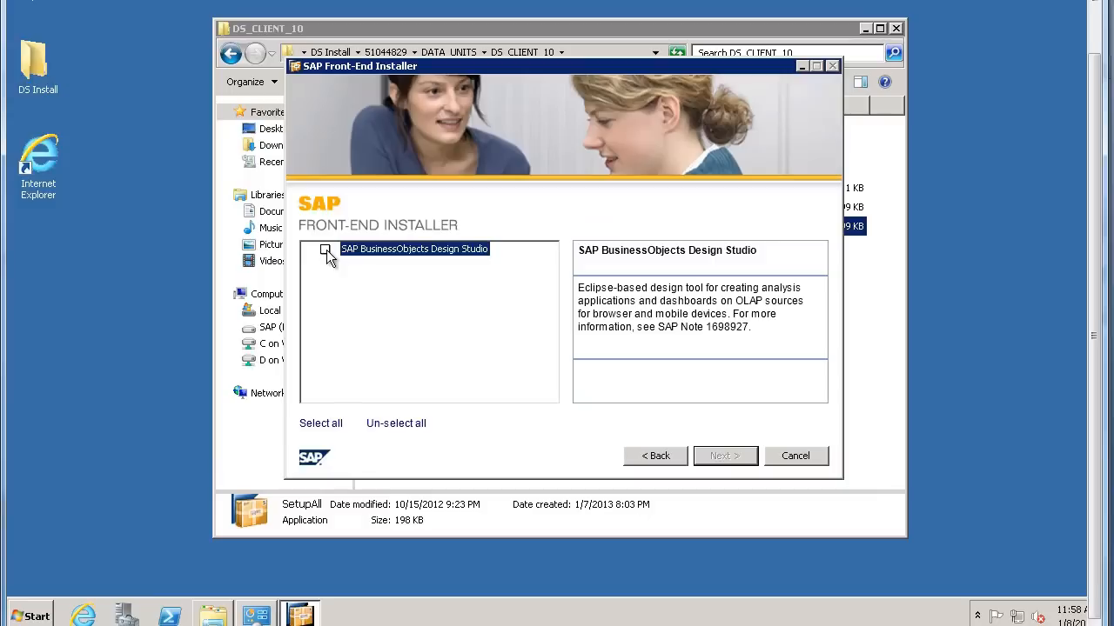
click(326, 250)
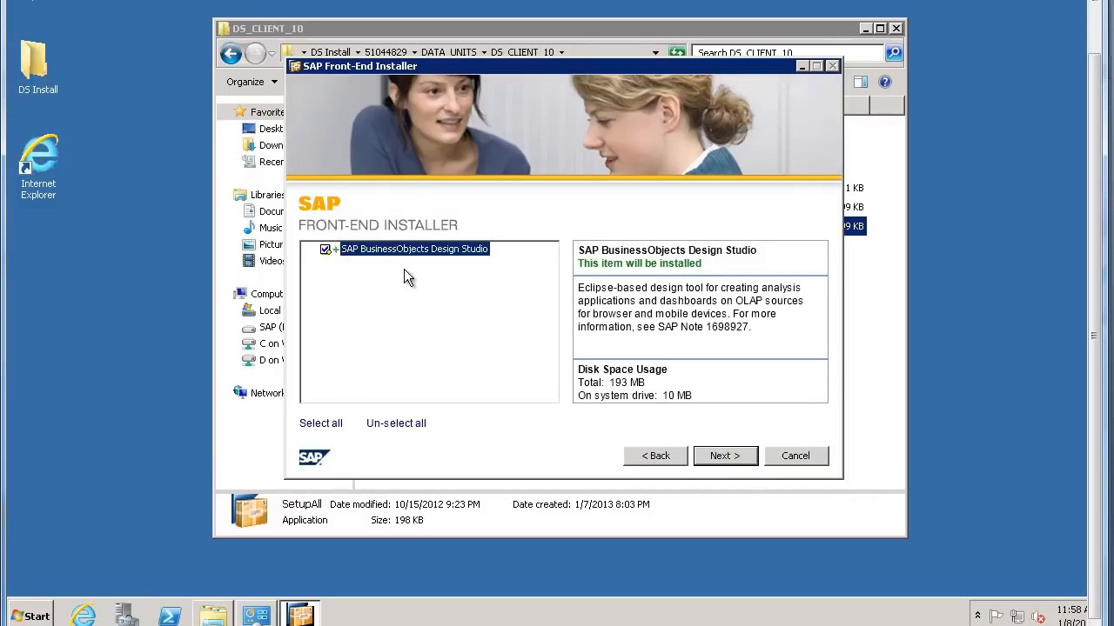
click(728, 454)
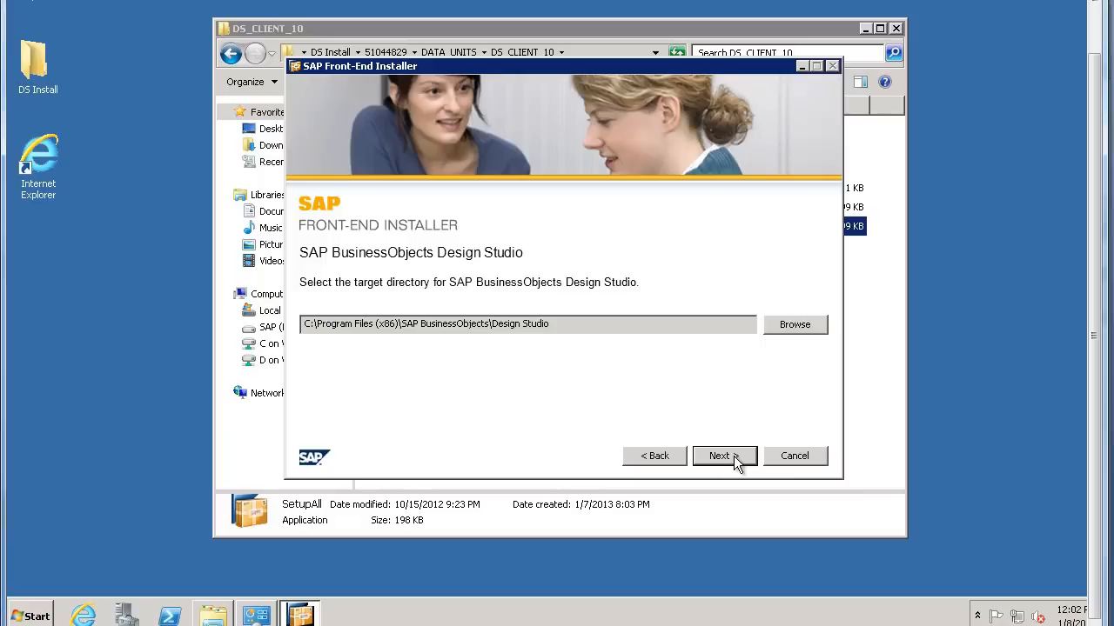
click(733, 456)
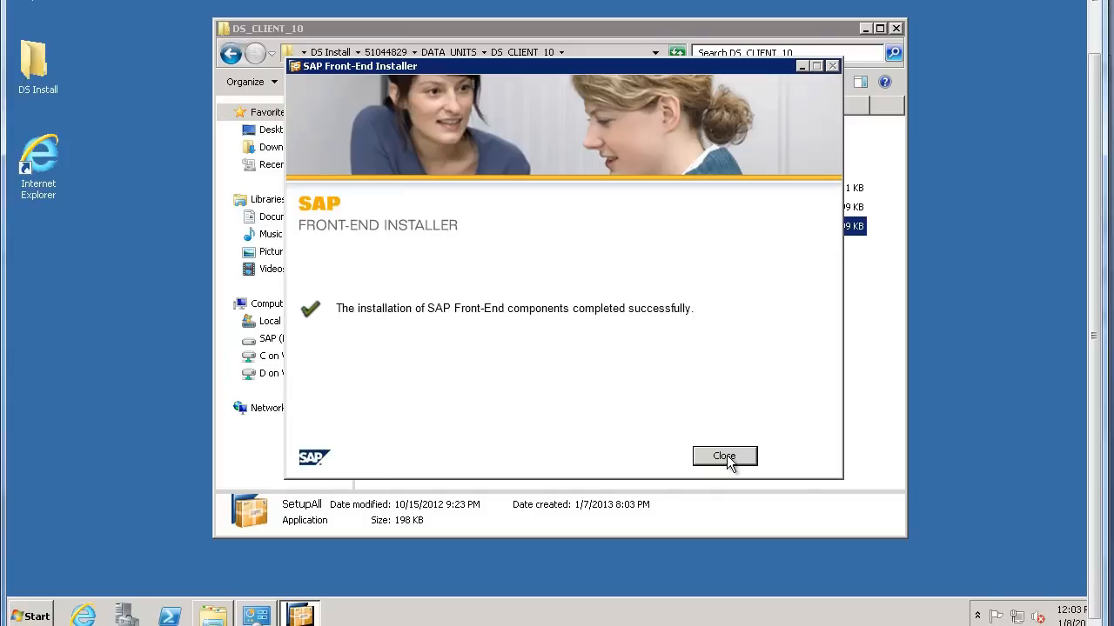
click(726, 455)
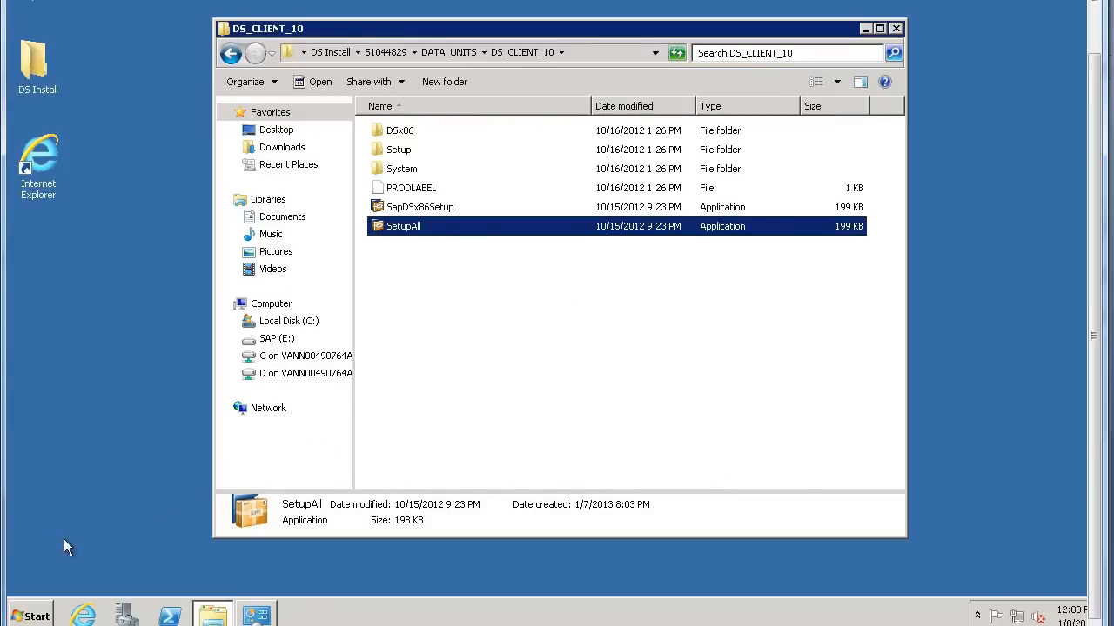
Locate Design Studio among the installed programs in the SAP BusinessObjects Design Studio group under SAP Business Intelligence
click(20, 616)
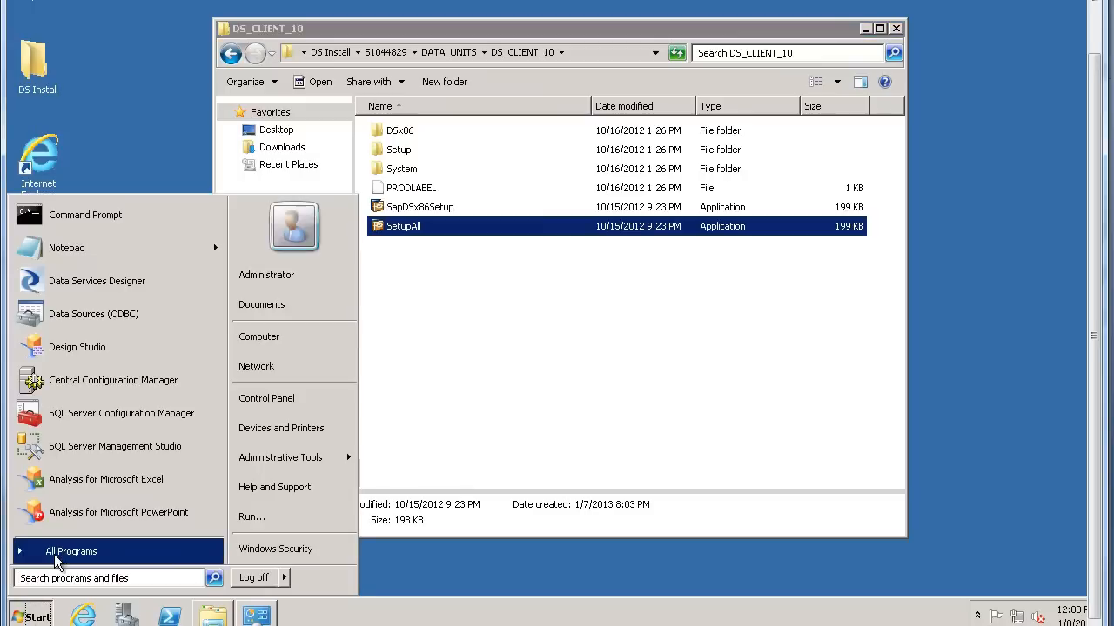
click(54, 555)
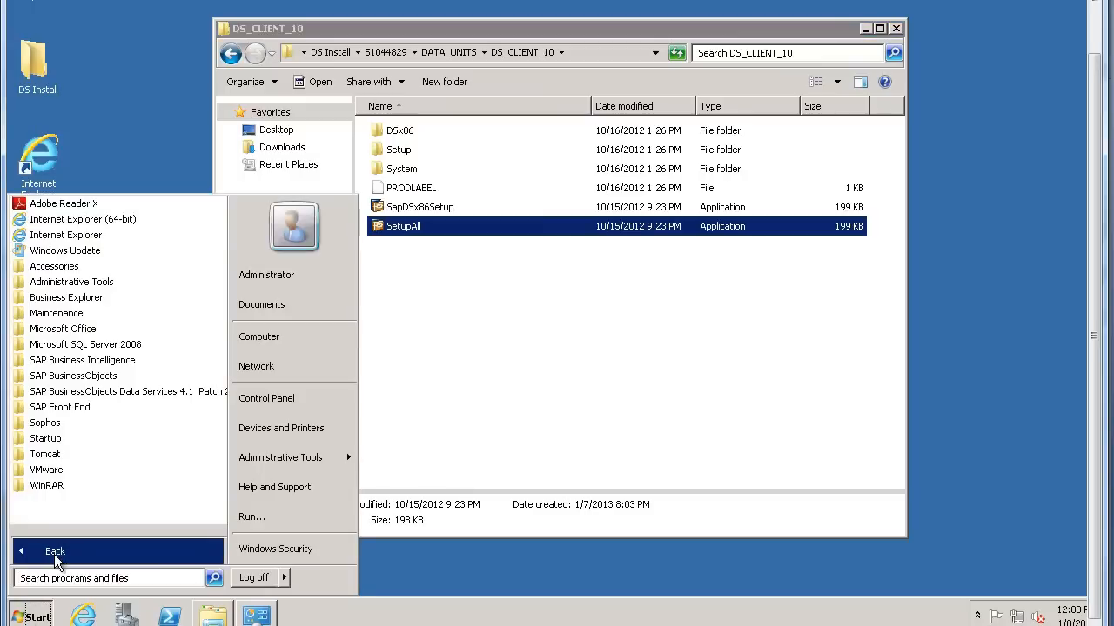
click(85, 360)
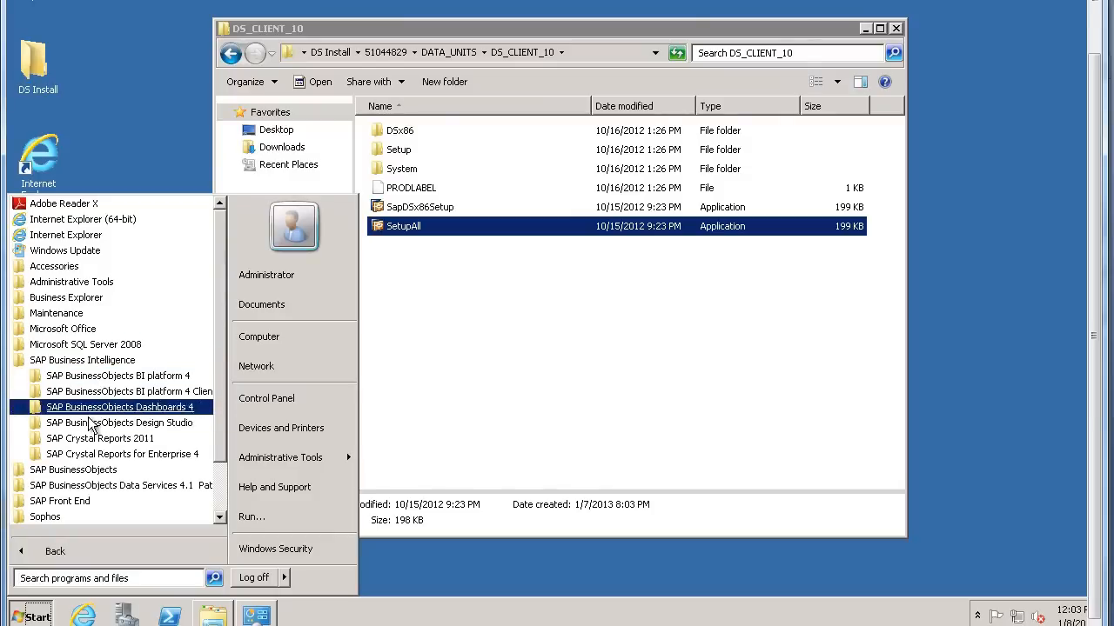
click(90, 423)
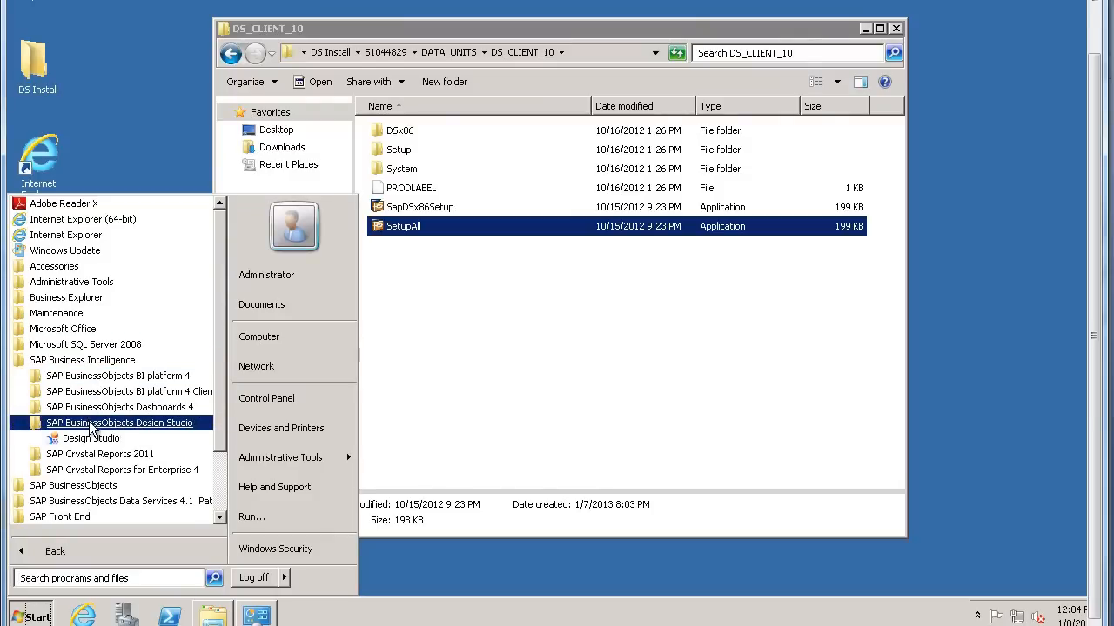